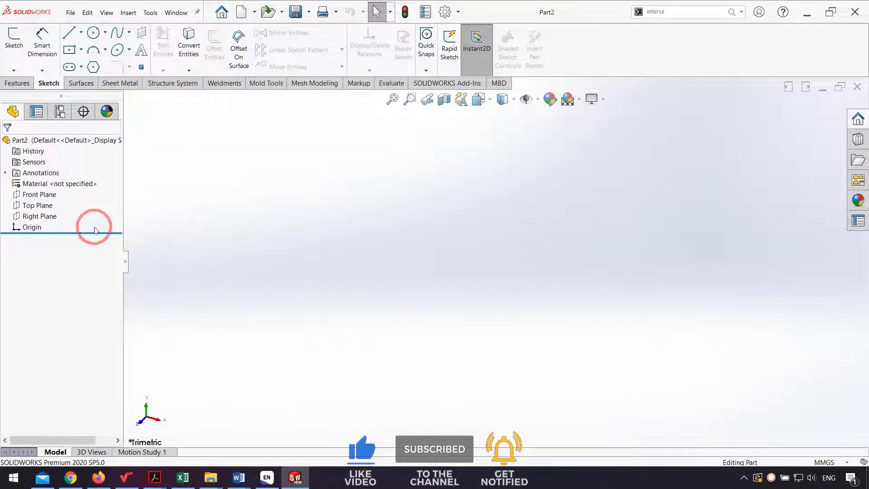
- Sketch a circle about 80 mm in diameter on the Top Plane, centred on the origin
left_click(48, 207)
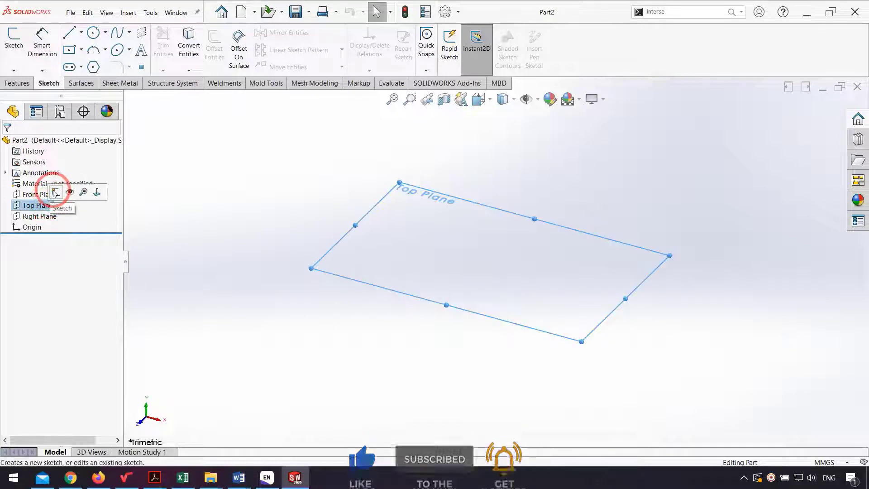
left_click(57, 196)
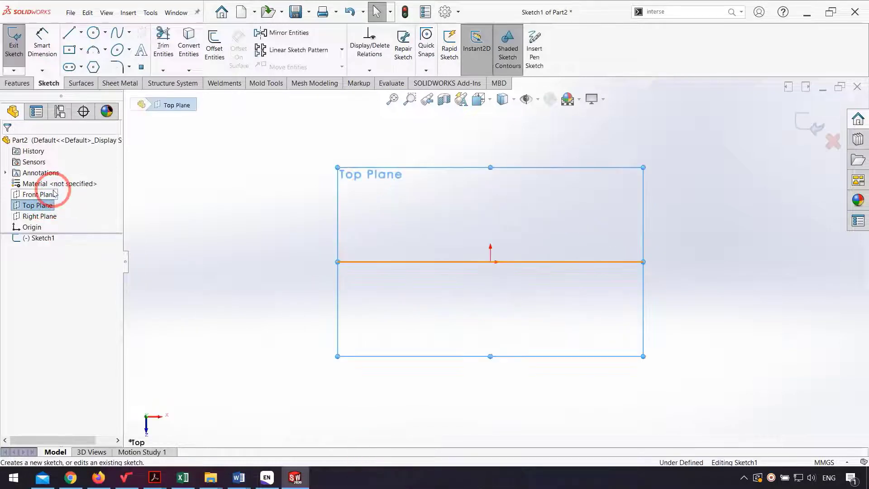
left_click(94, 33)
left_click_drag(490, 262, 496, 330)
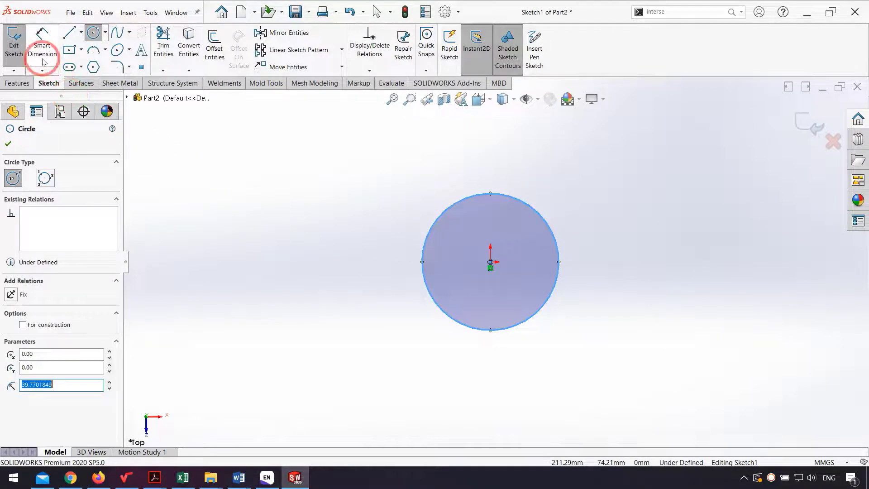
- Dimension the circle's diameter as 100 mm and finish the sketch
left_click(41, 44)
left_click(485, 195)
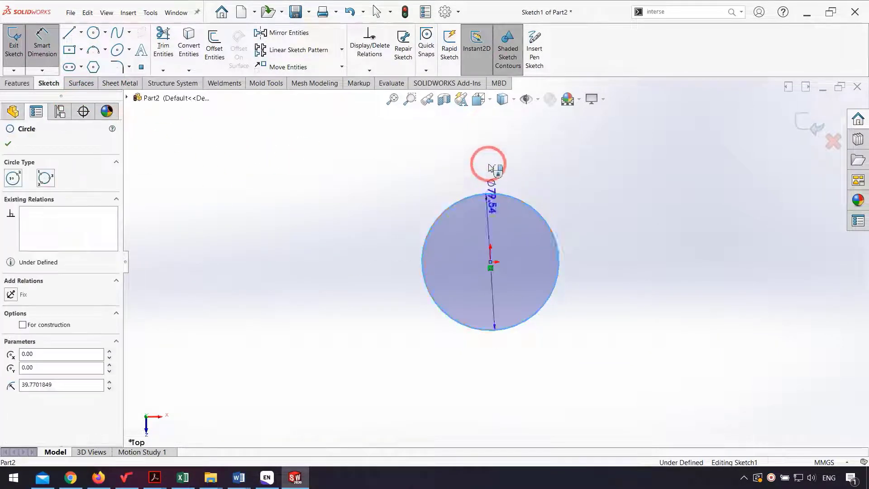
left_click(492, 162)
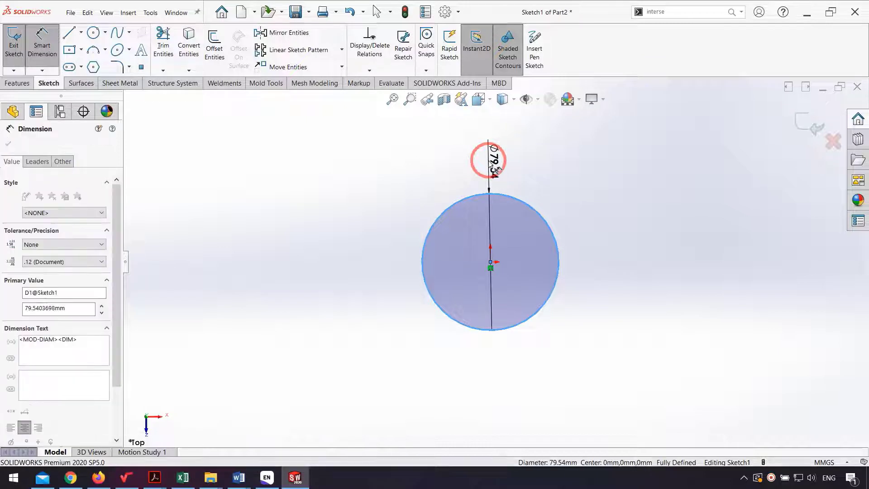
type("100")
key("Return")
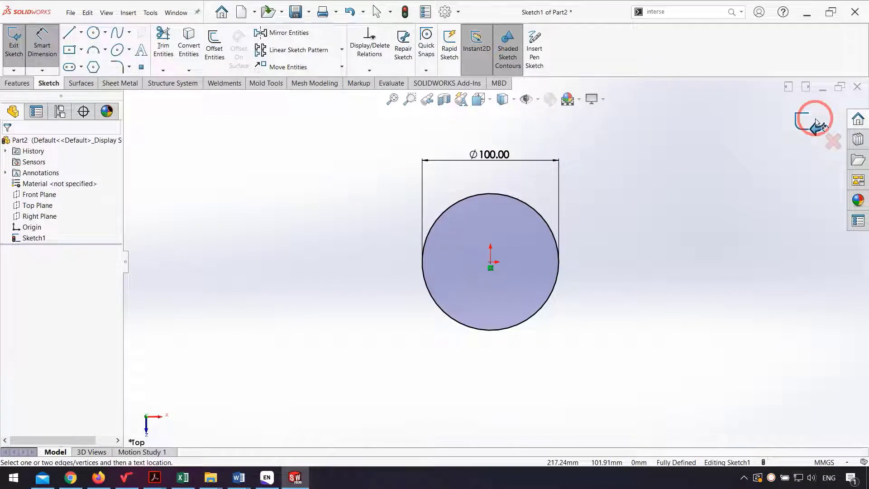
left_click(817, 123)
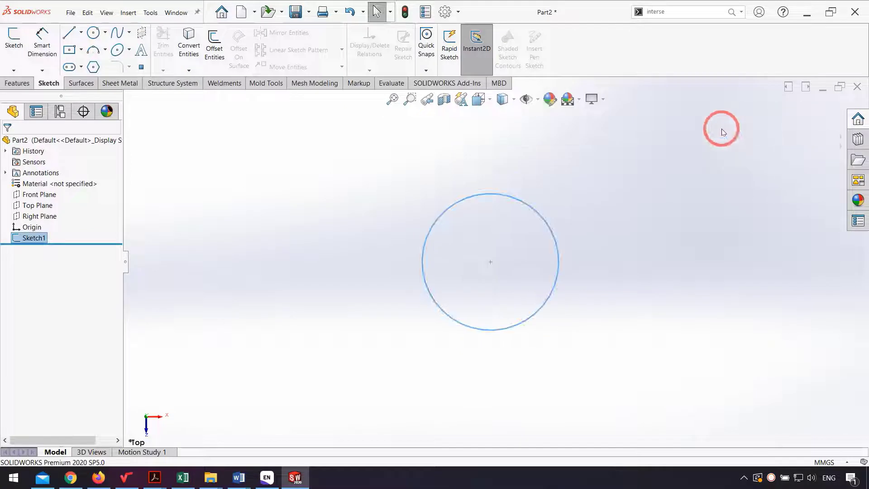
- Create a clockwise constant-pitch helix from the circle with 10 mm pitch, 10 revolutions and a 270° start angle
left_click(9, 84)
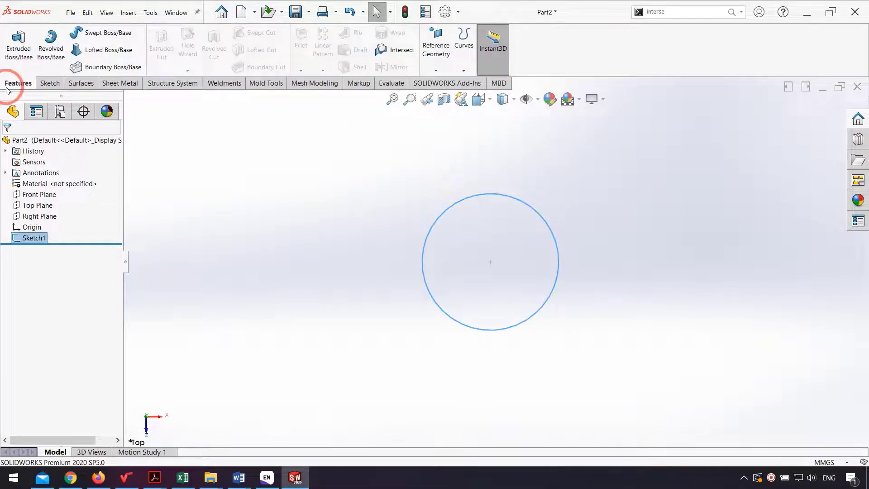
left_click(464, 70)
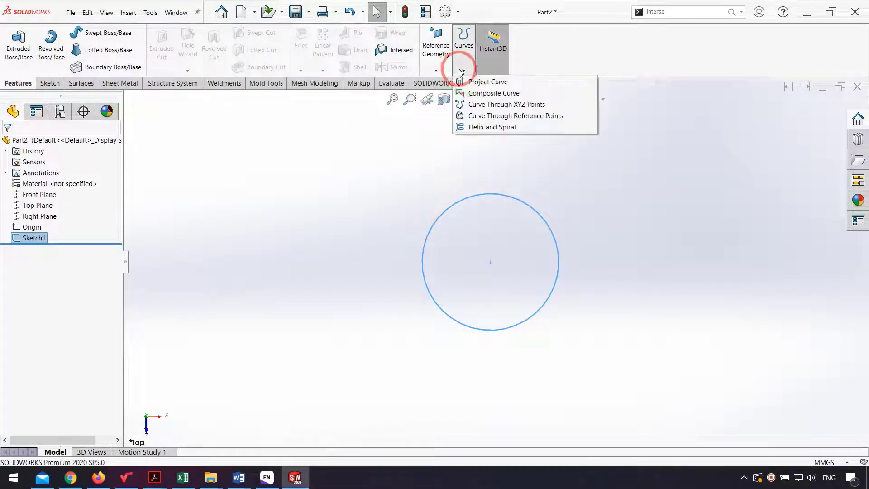
left_click(491, 129)
mouse_move(477, 370)
middle_mouse_down()
mouse_move(489, 248)
mouse_move(513, 204)
middle_mouse_up()
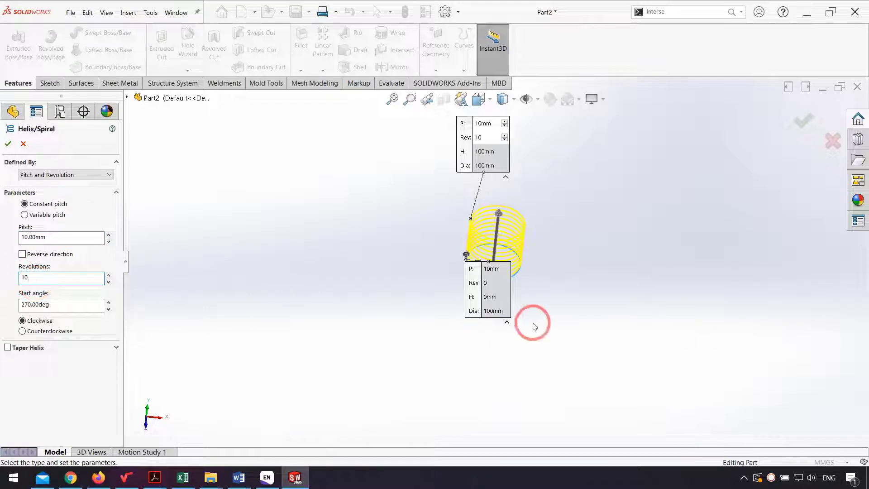
middle_click_drag(534, 326, 500, 244)
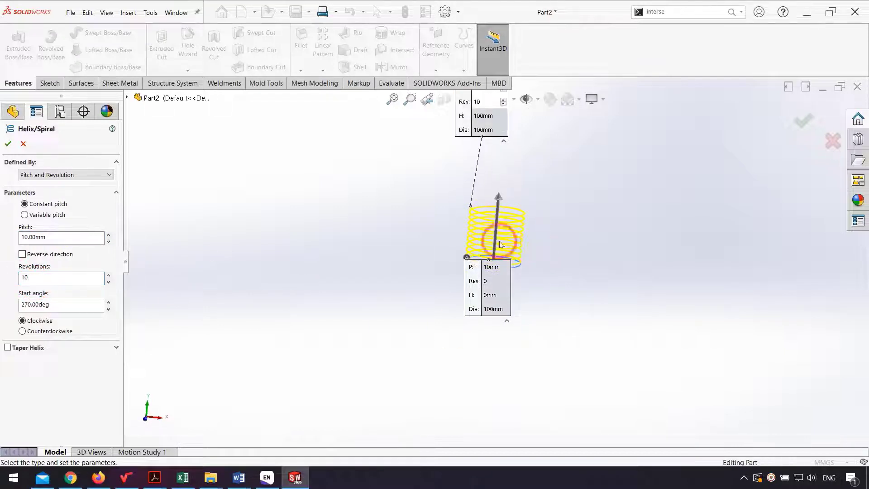
left_click(8, 145)
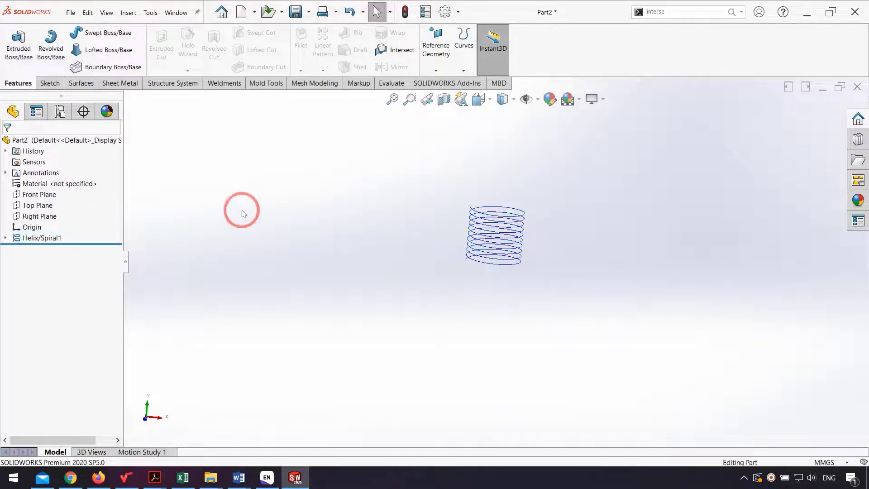
- Sketch a horizontal line about 34 mm long on the Front Plane, from the origin towards the helix's start point
left_click(39, 194)
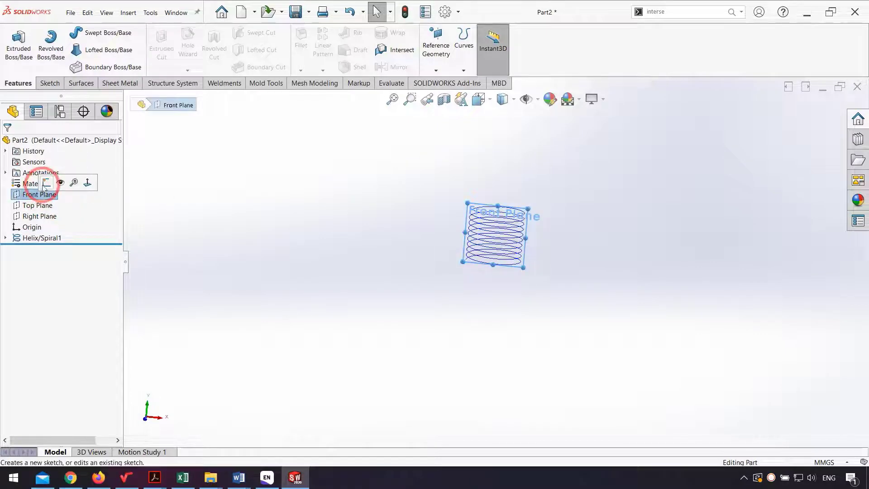
left_click(45, 183)
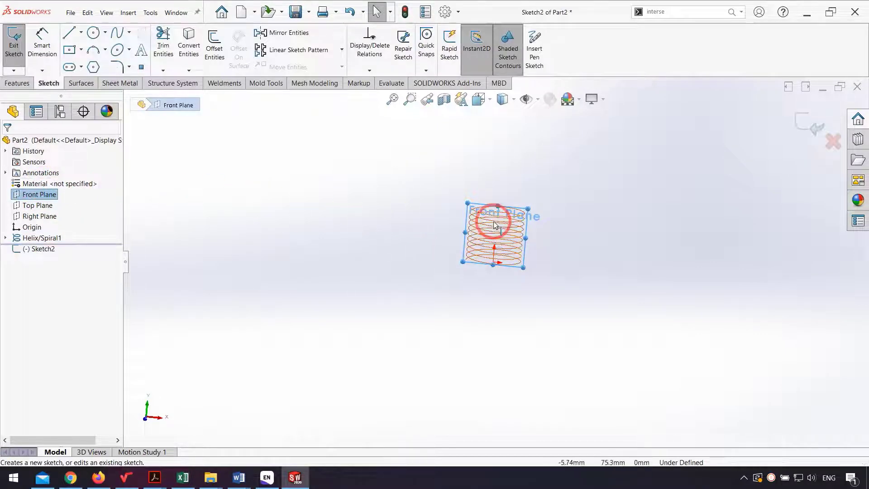
left_click(734, 342)
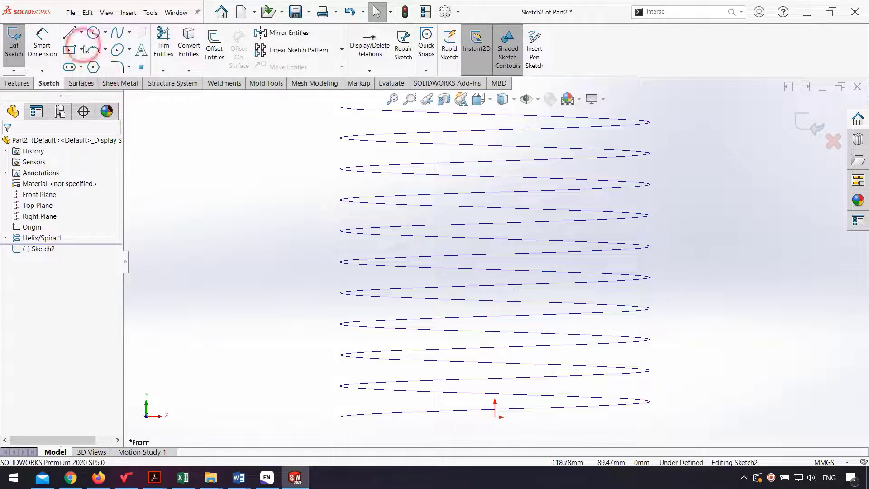
left_click(495, 416)
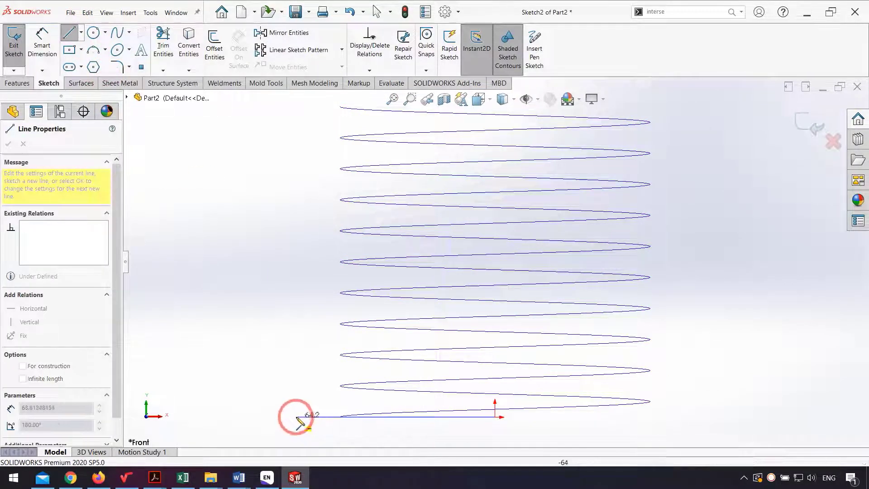
left_click(388, 416)
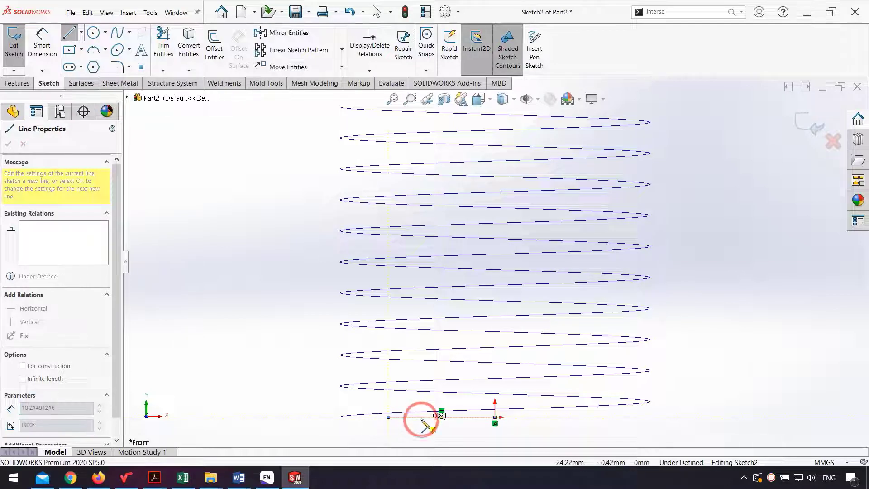
key("Escape")
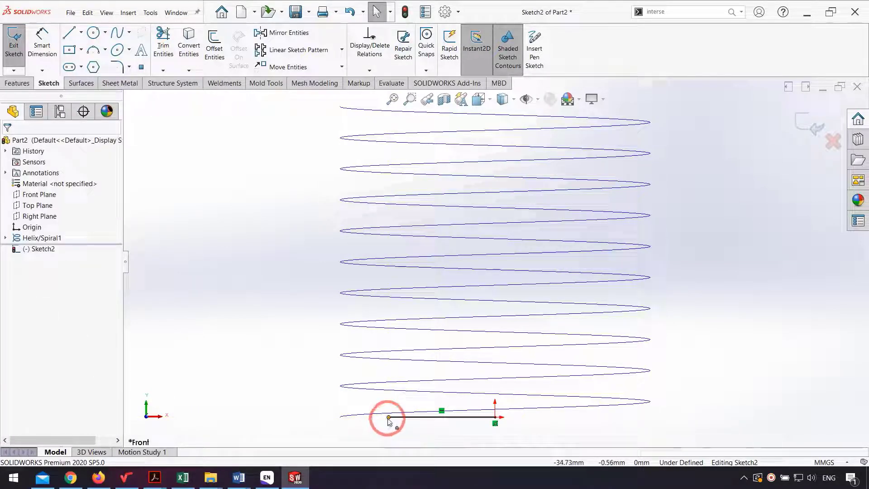
- Add a Pierce relation between the line's free endpoint and the helix, and finish the sketch
left_click(388, 417)
left_click(354, 413, "ctrl")
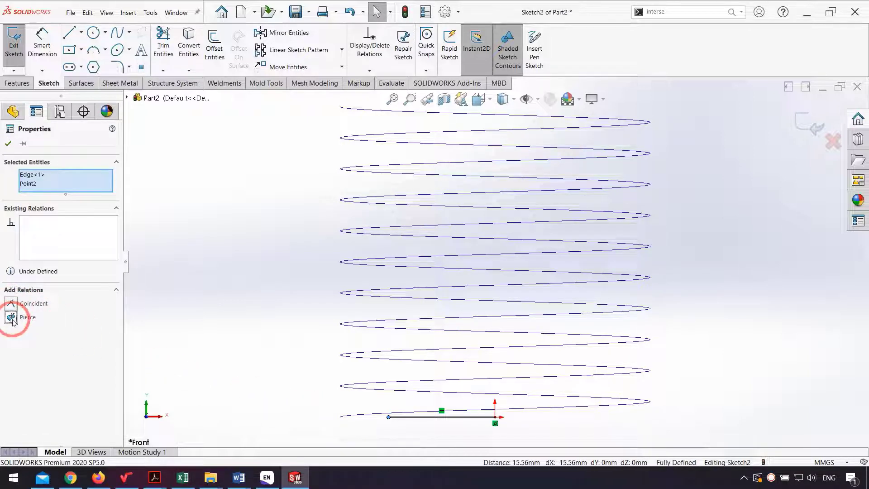
left_click(11, 318)
left_click(251, 413)
scroll(406, 375, "up", 3)
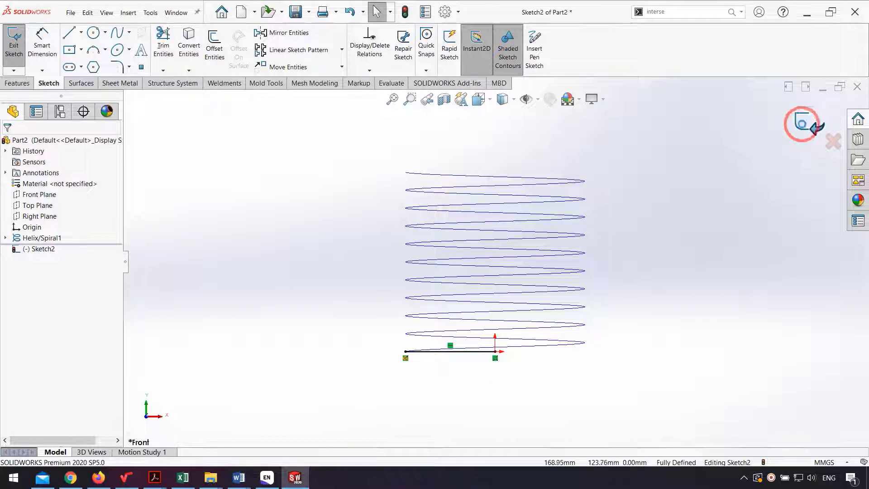
left_click(802, 123)
- Create a swept surface using the horizontal line as the profile and the helix as the path
left_click(252, 160)
left_click(78, 84)
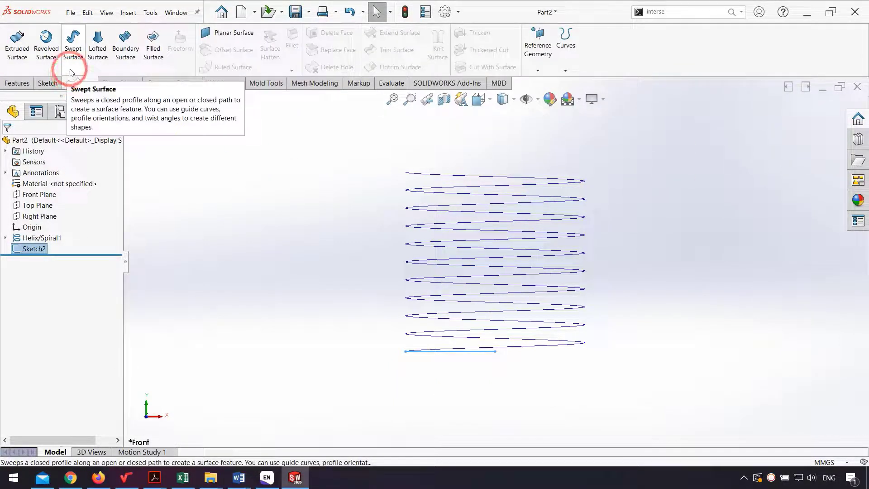
left_click(71, 50)
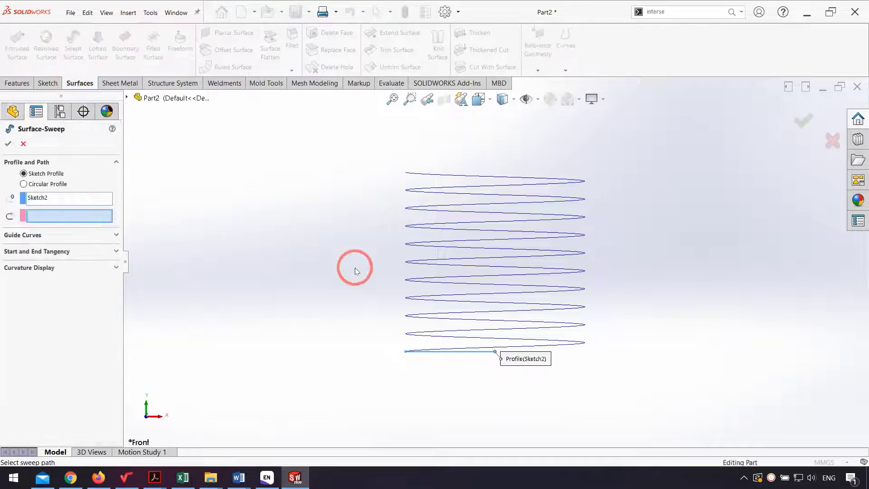
middle_click_drag(356, 271, 466, 348)
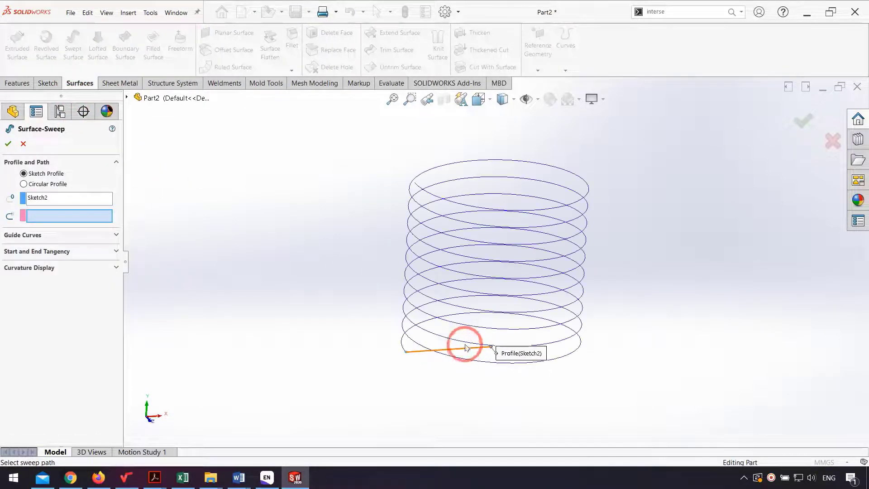
left_click(437, 338)
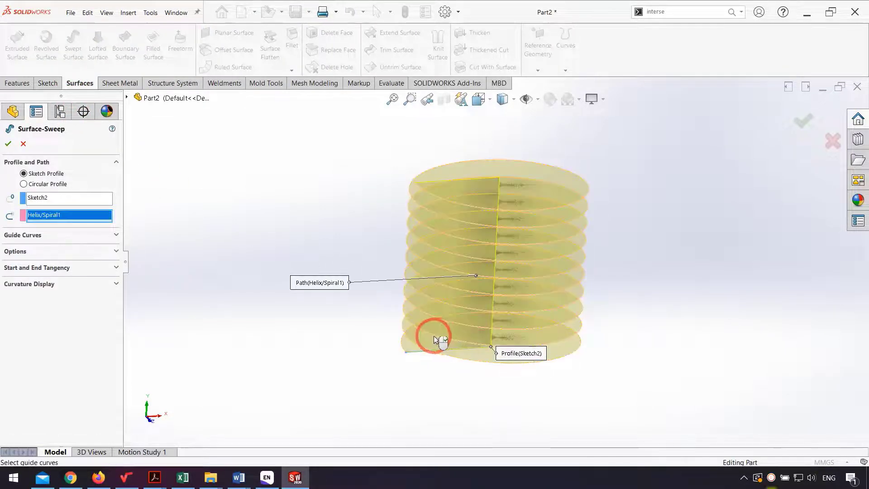
left_click(7, 146)
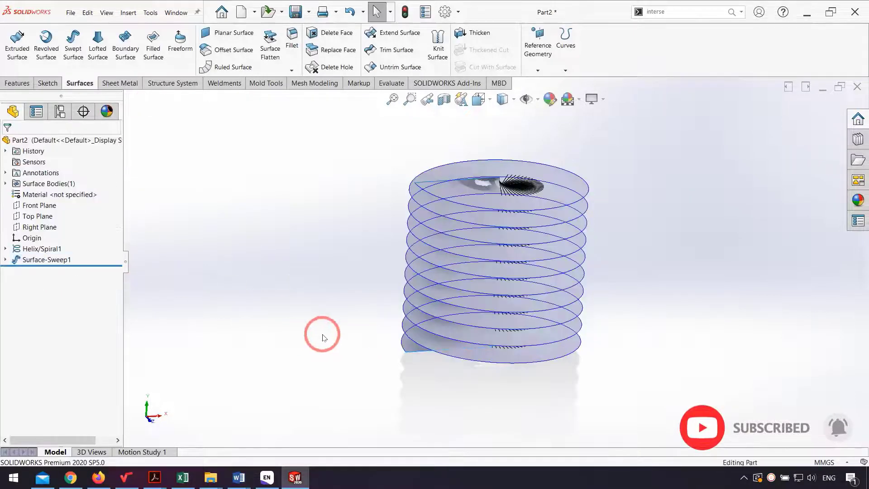
- Sketch a center rectangle about 58 mm wide on the Top Plane, centred on the origin
middle_click_drag(320, 333, 376, 280)
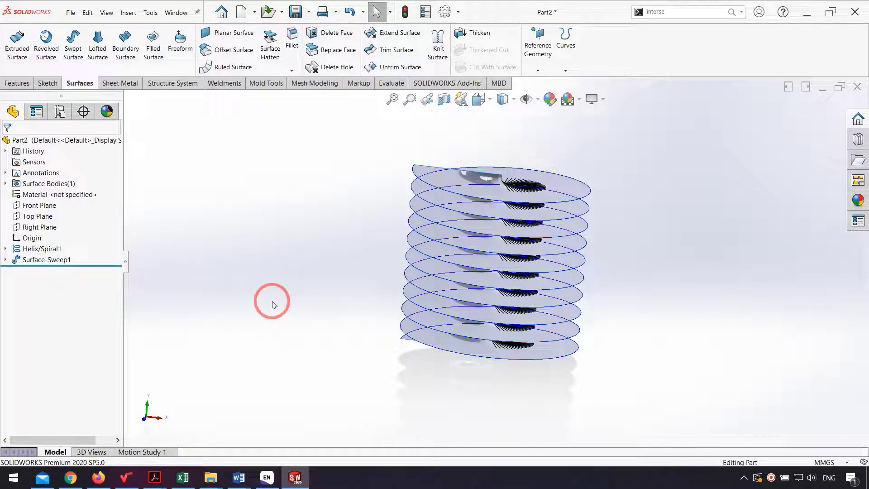
left_click(36, 215)
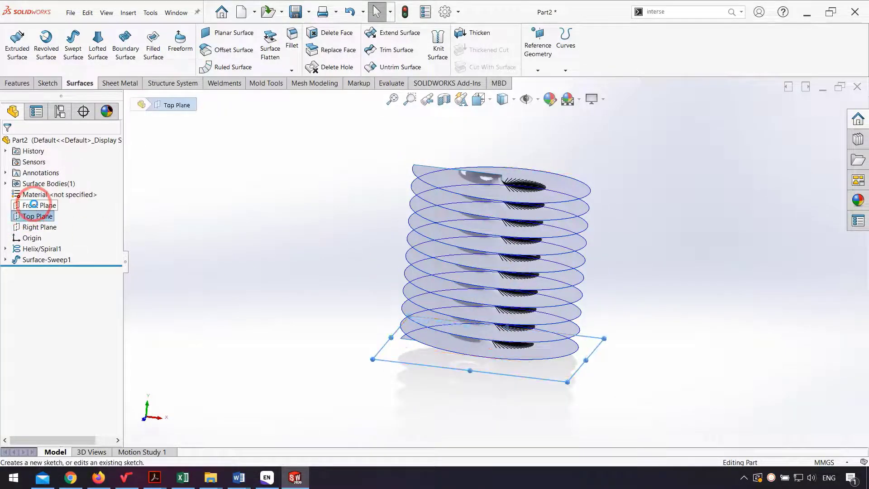
left_click(34, 203)
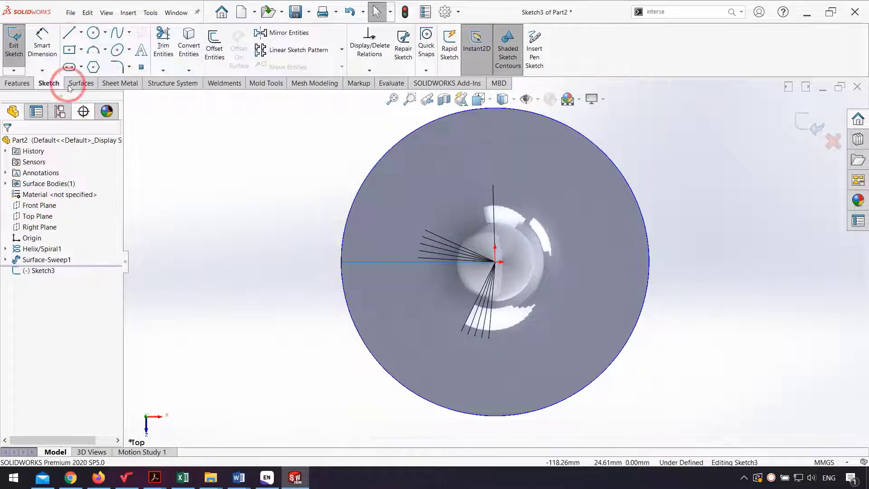
left_click(69, 51)
left_click_drag(494, 261, 584, 352)
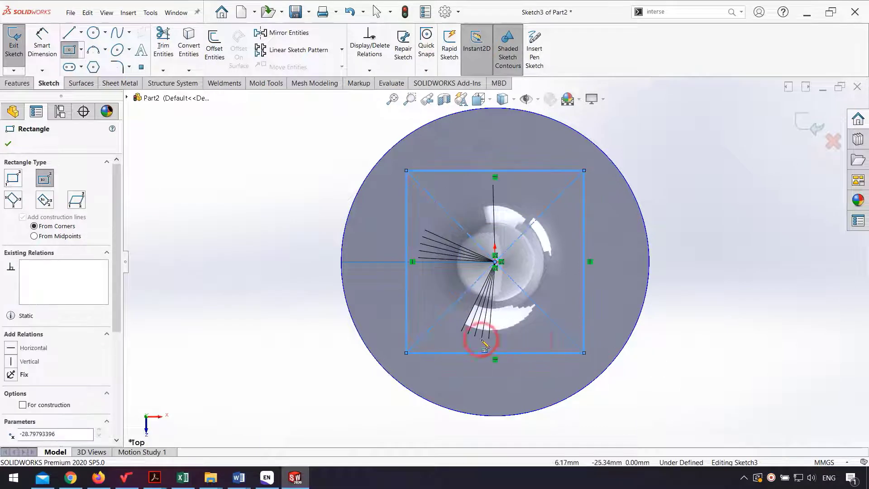
- Dimension the rectangle's horizontal side as 60 mm
left_click(53, 56)
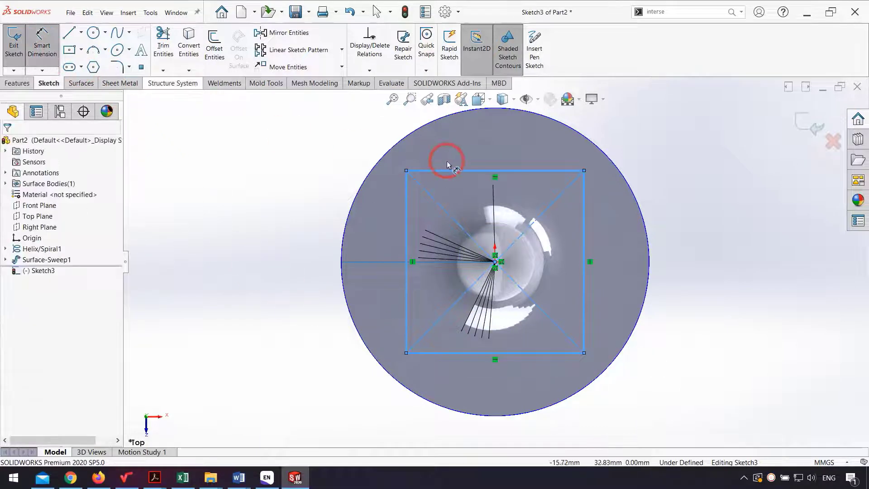
left_click(477, 148)
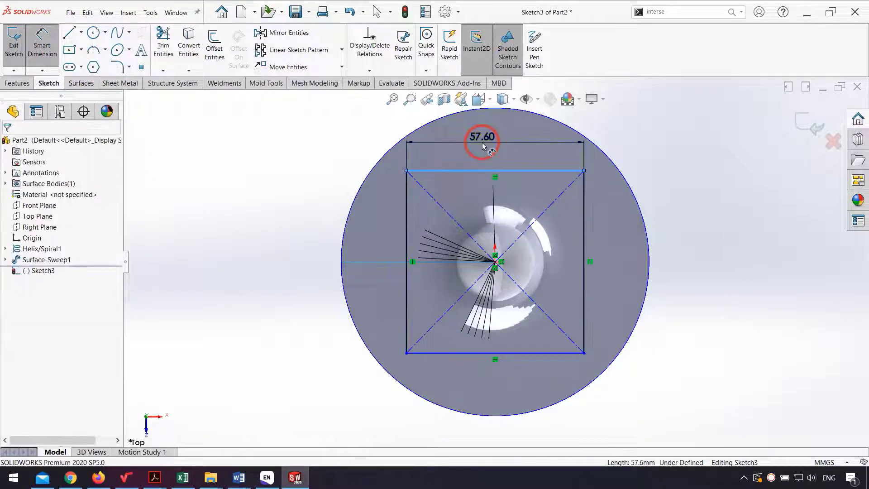
left_click(483, 146)
type("60")
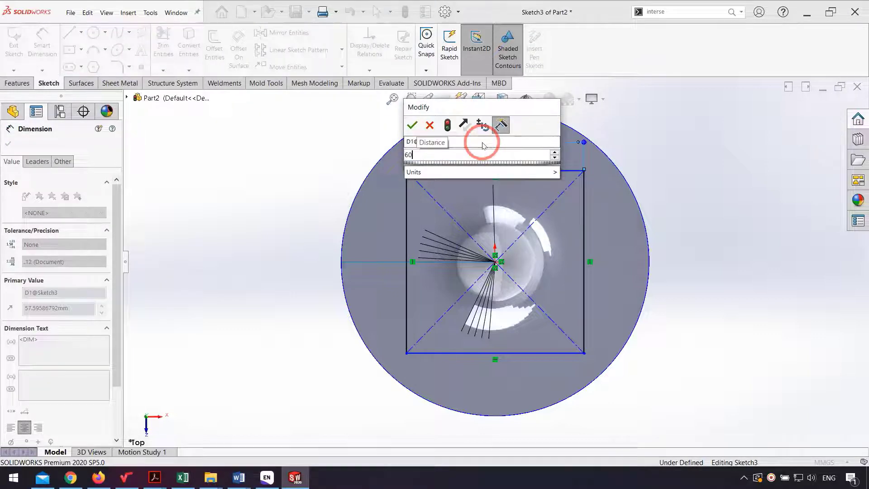
key("Return")
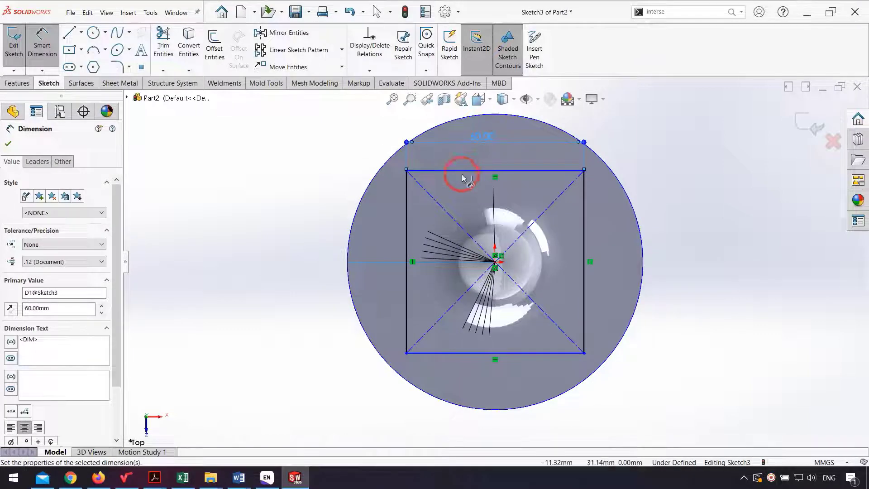
key("Escape")
- Add an Equal relation between the rectangle's adjacent vertical and horizontal sides to make it a square
left_click(407, 203)
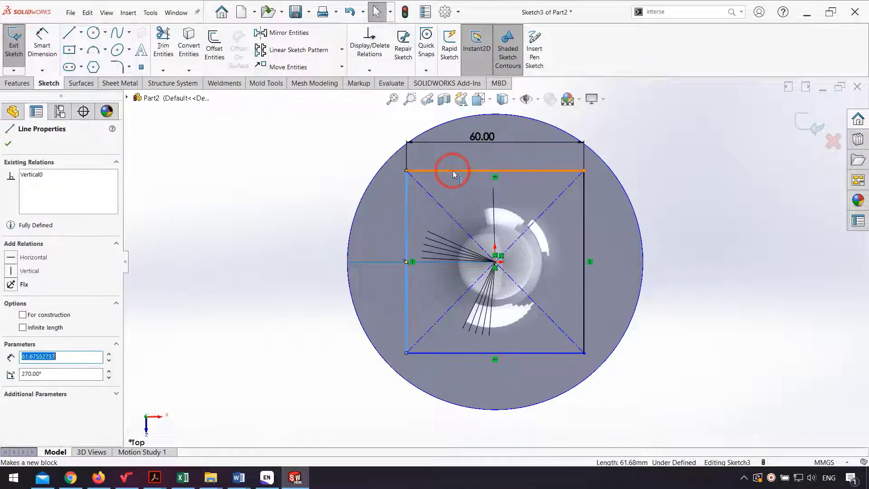
left_click(454, 171, "ctrl")
left_click(28, 371)
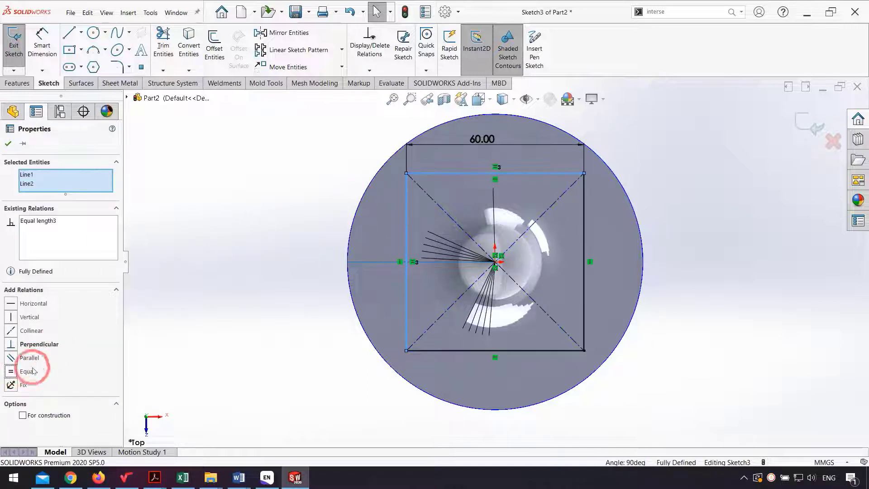
- Round all four corners of the 60 mm square with 5 mm sketch fillets
left_click(177, 351)
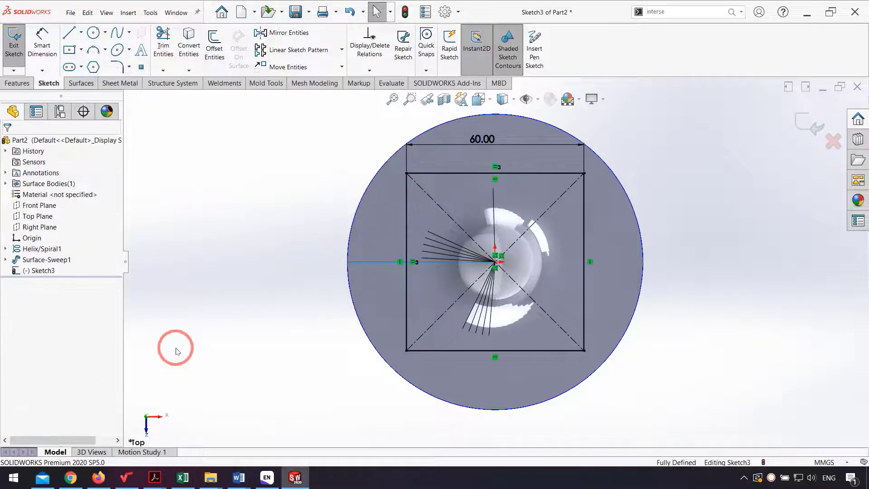
left_click(118, 66)
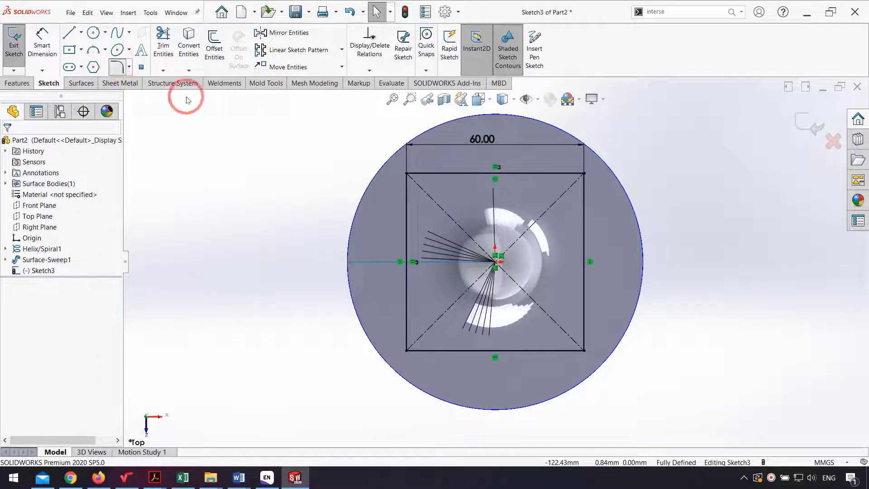
left_click(405, 174)
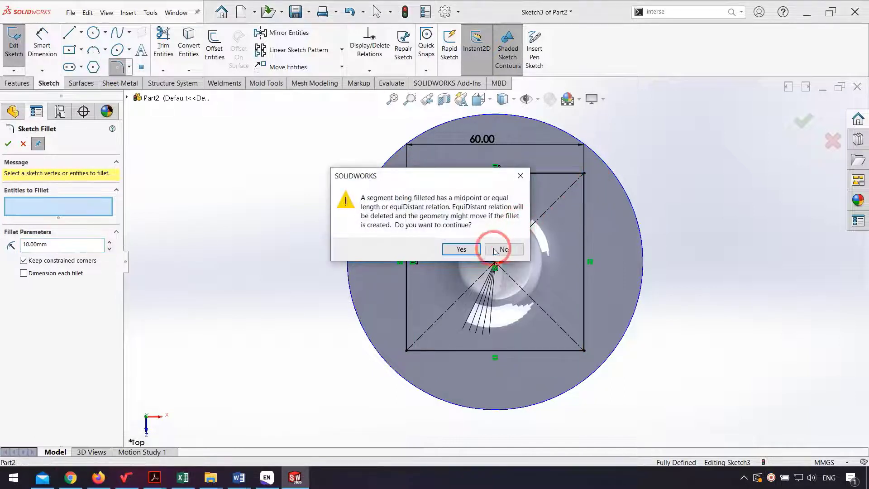
left_click(498, 248)
left_click(584, 175)
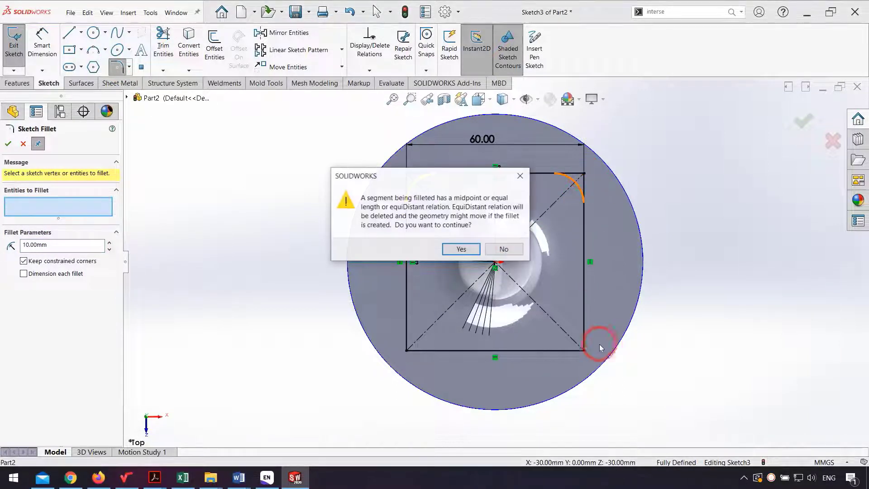
left_click(461, 249)
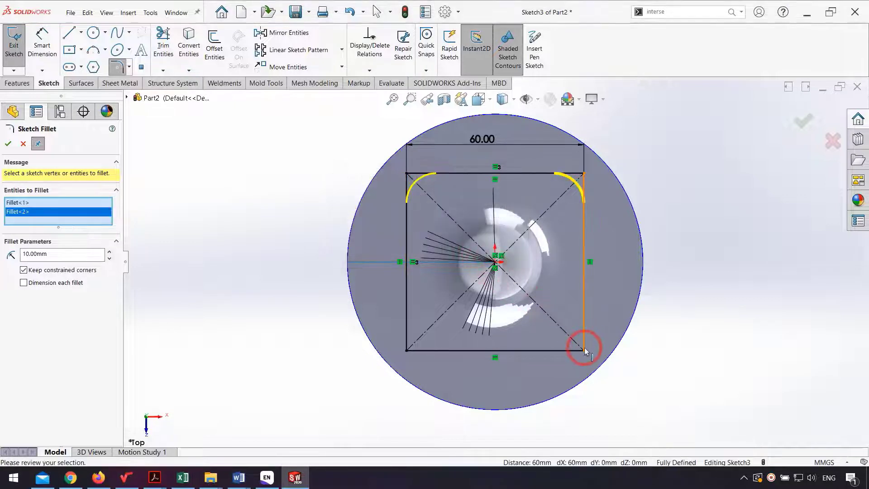
left_click(584, 347)
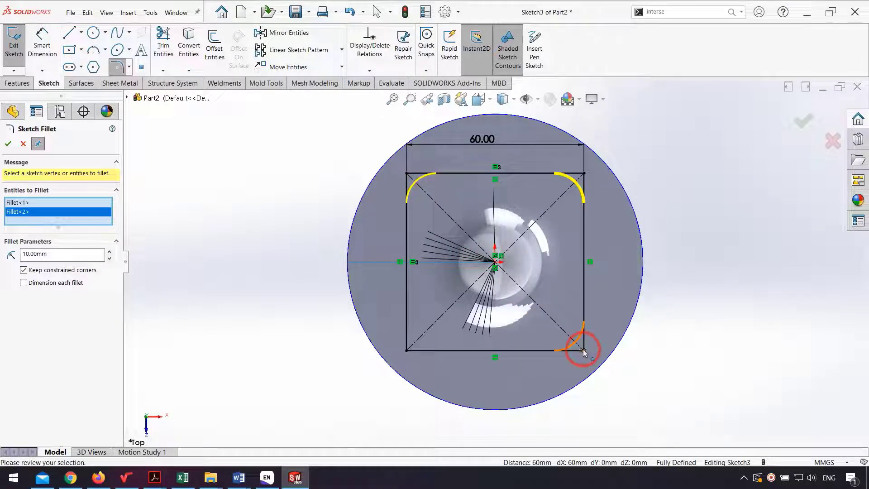
left_click(407, 350)
left_click(443, 252)
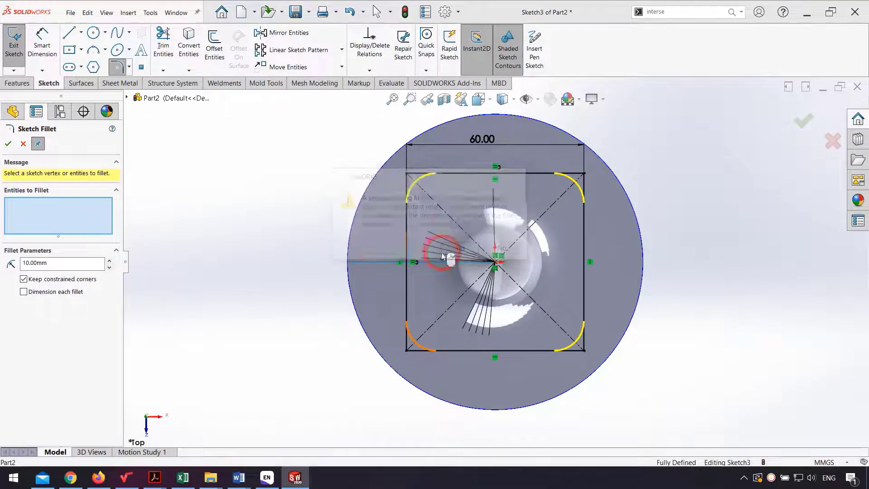
left_click(61, 271)
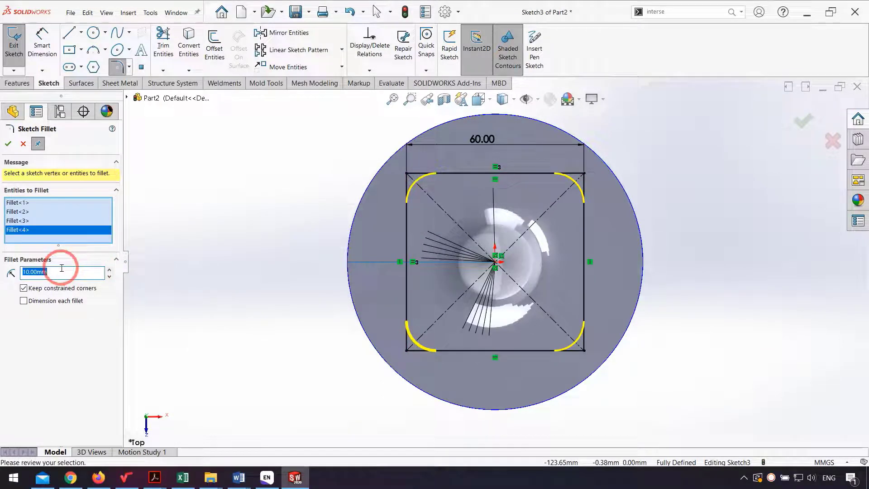
key("Return")
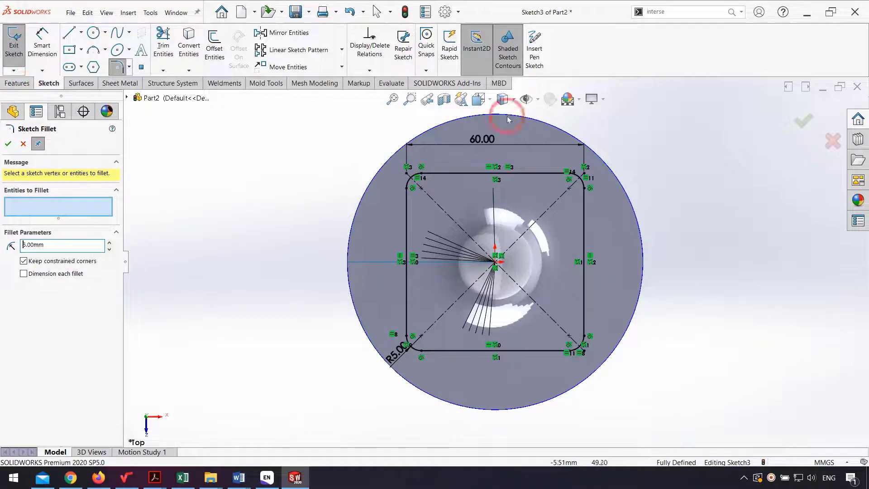
left_click(806, 121)
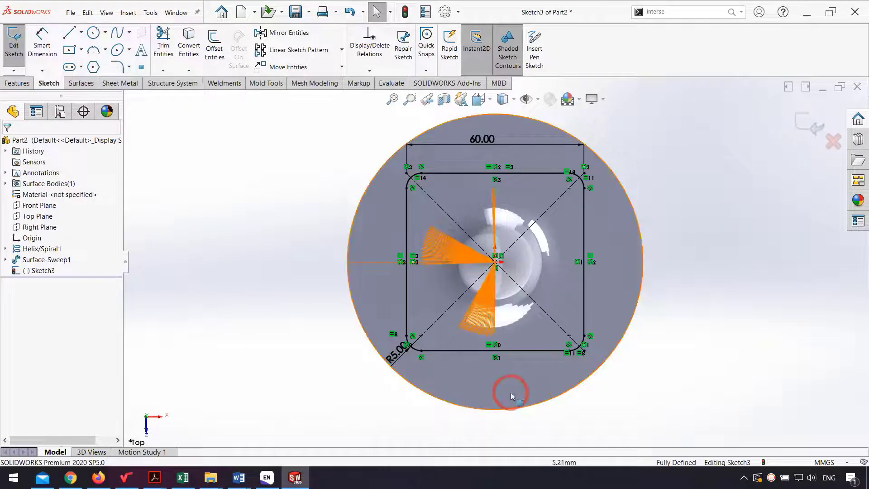
- Extrude the rounded square 113 mm upward along the helix axis as a solid boss
mouse_move(510, 392)
middle_mouse_down()
mouse_move(500, 267)
mouse_move(420, 290)
mouse_move(421, 246)
middle_mouse_up()
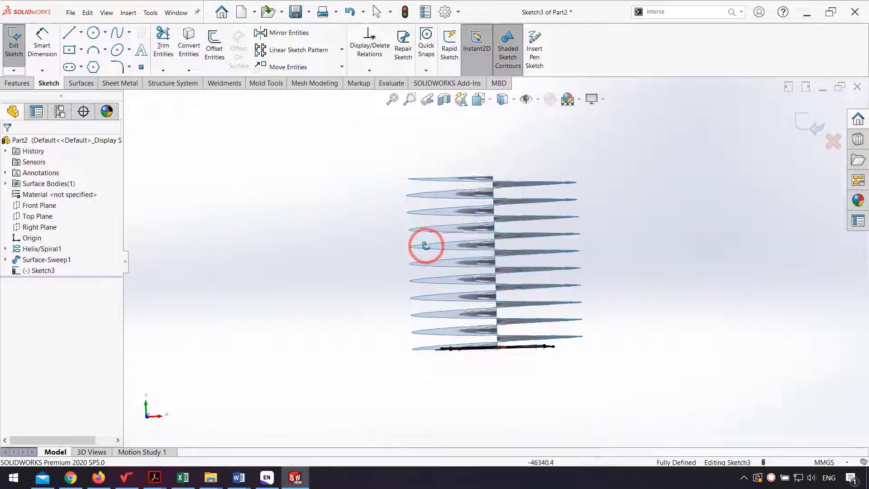
left_click(2, 85)
left_click(22, 58)
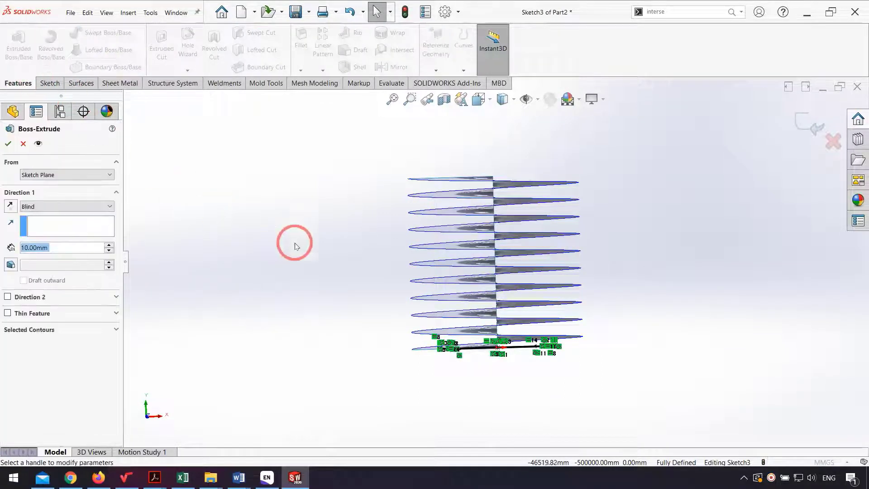
left_click_drag(497, 319, 481, 151)
middle_click_drag(481, 151, 492, 188)
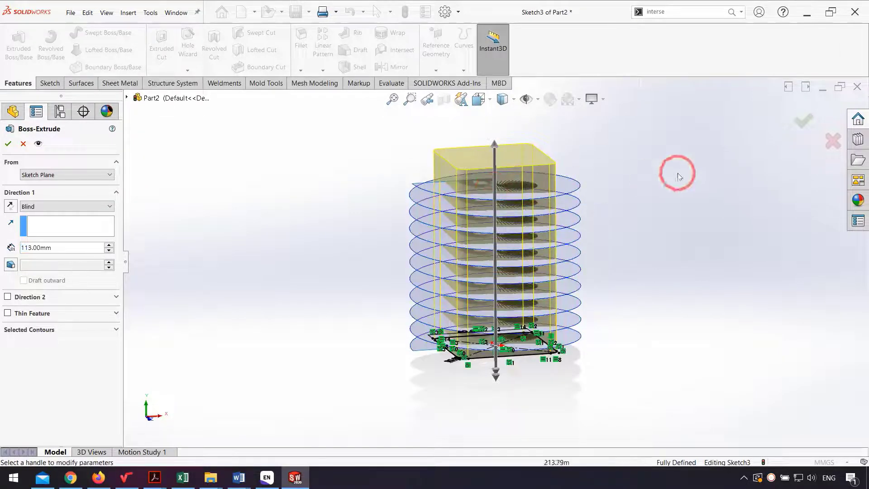
left_click(802, 120)
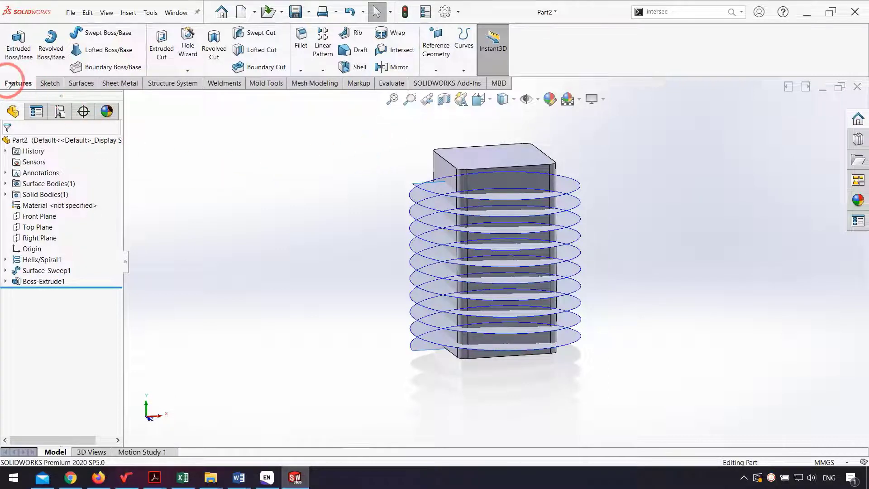
- Create a 3D sketch of the intersection curve between the extruded solid body and the swept surface body
left_click(50, 84)
left_click(188, 70)
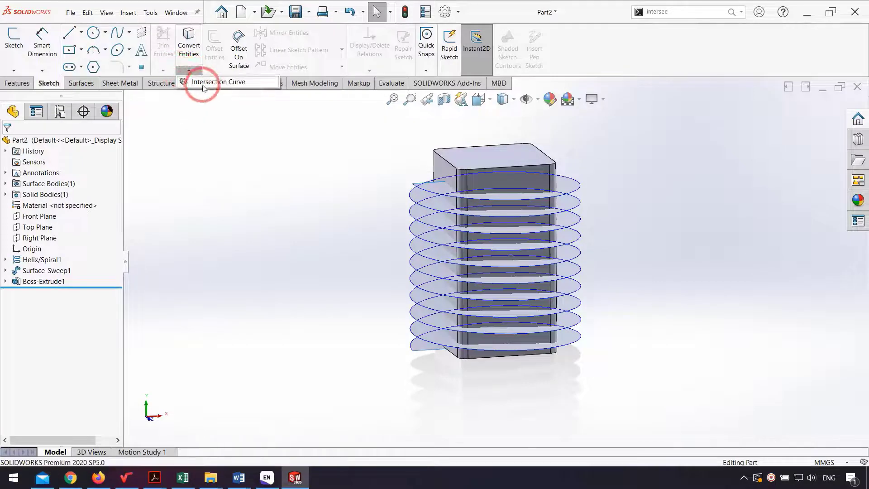
left_click(205, 83)
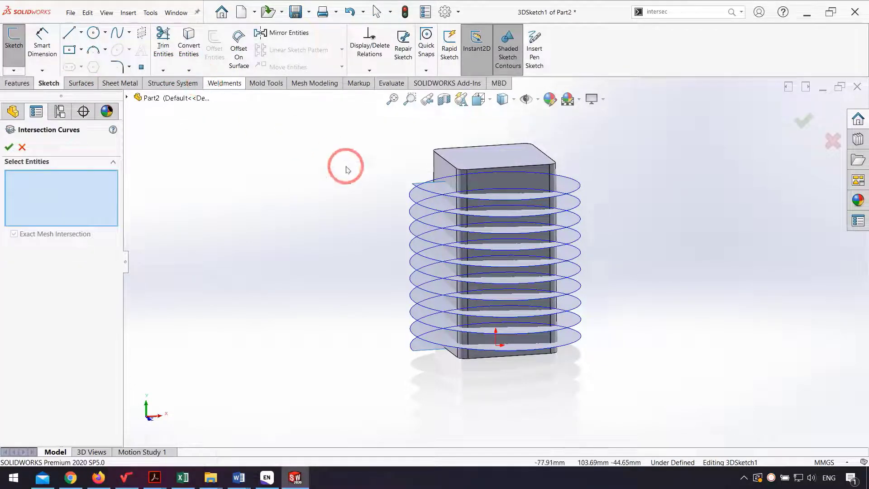
left_click(127, 100)
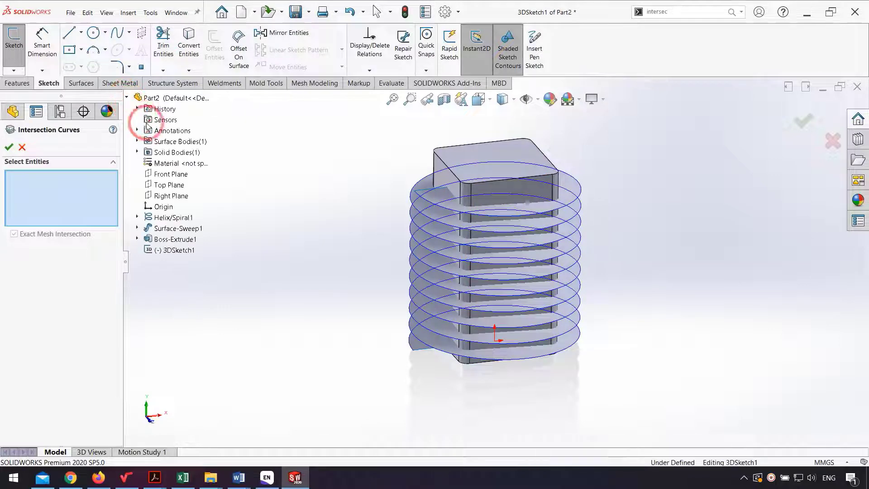
left_click(138, 152)
left_click(168, 164)
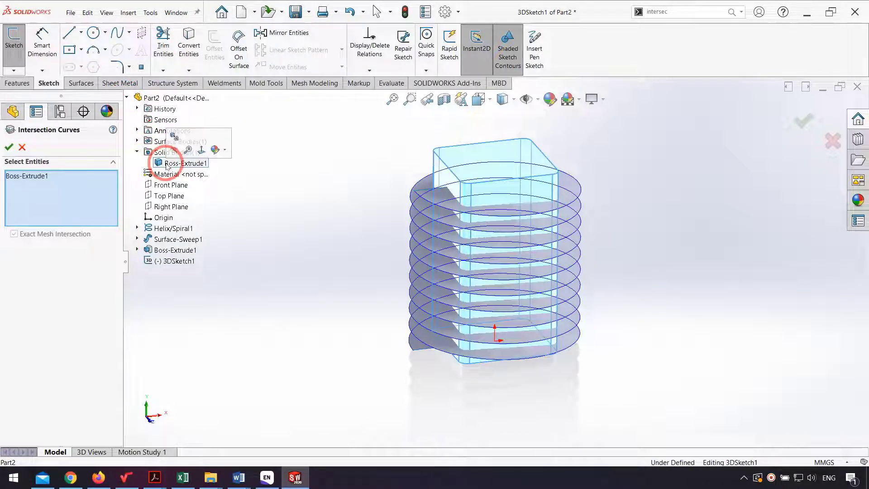
left_click(137, 141)
left_click(179, 153)
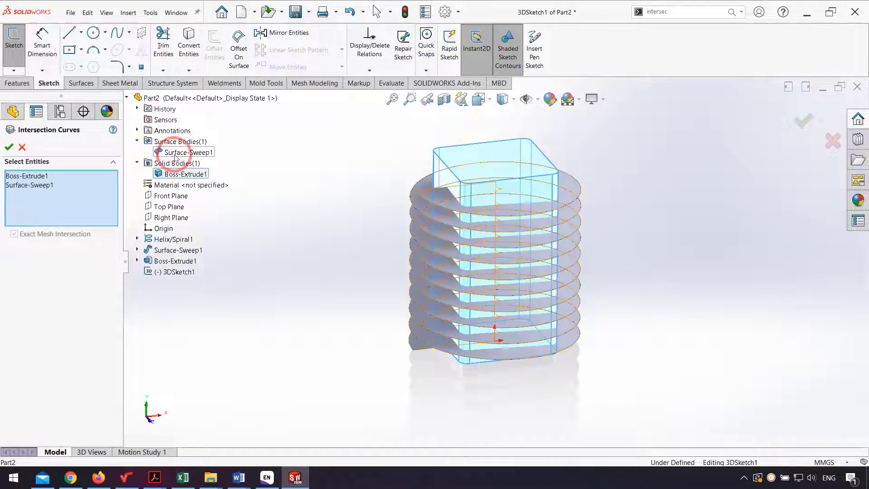
left_click(9, 147)
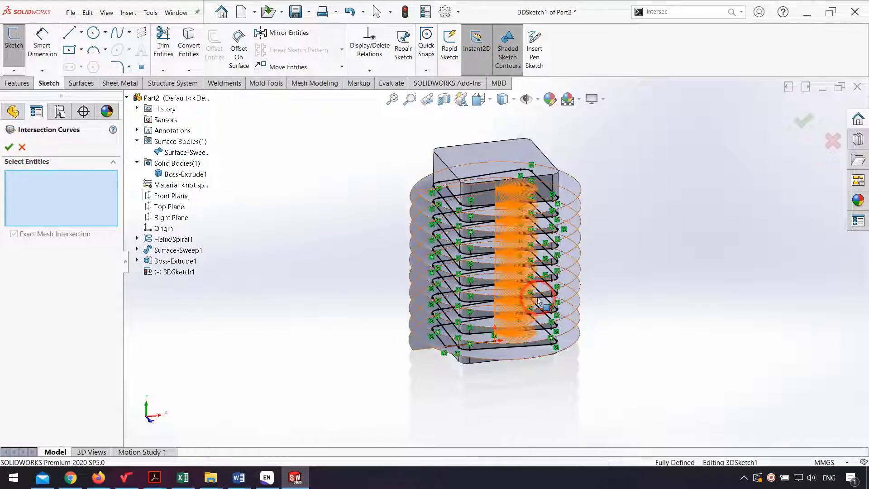
left_click(22, 147)
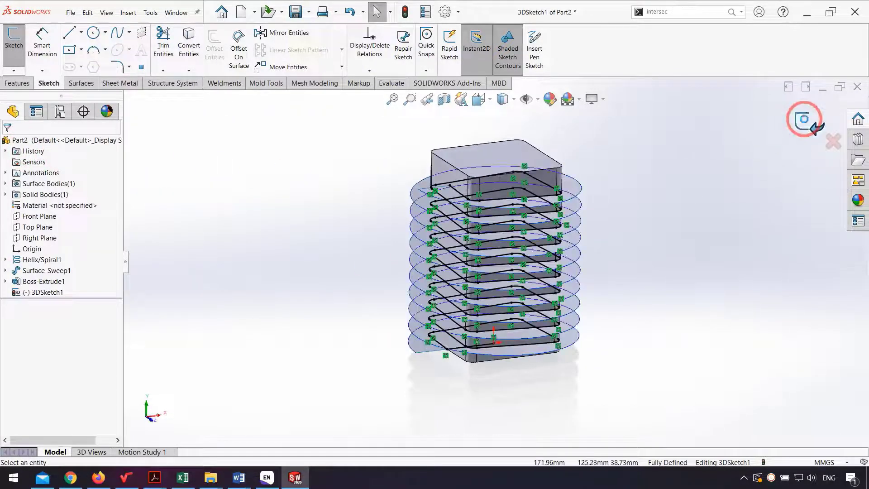
left_click(804, 119)
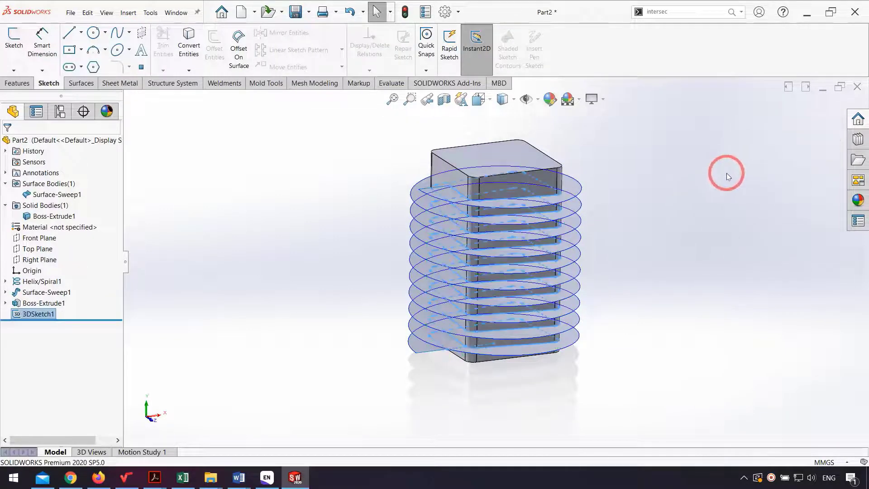
left_click(726, 173)
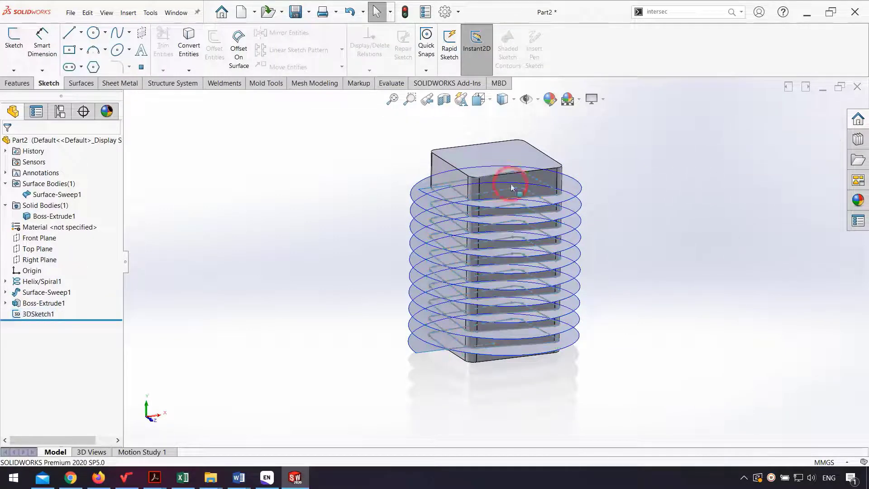
- Hide the swept surface body, the extruded solid body and the helix curve
left_click(57, 199)
left_click(55, 186)
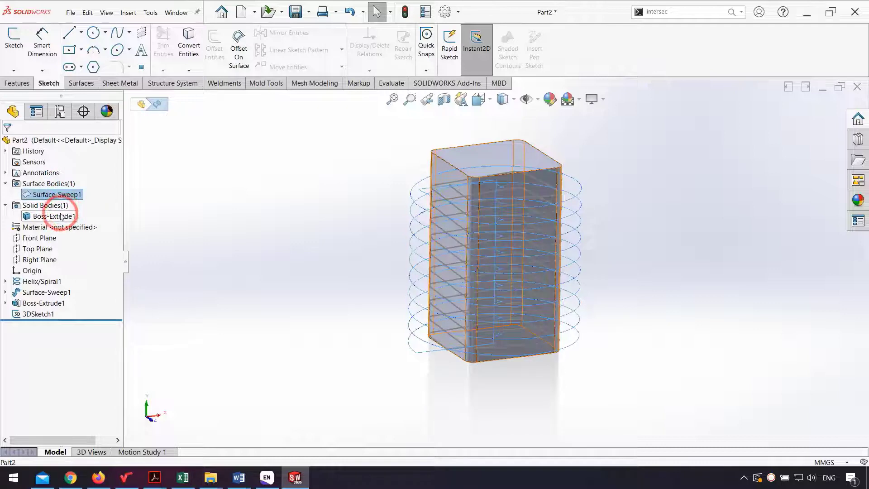
left_click(61, 217)
left_click(68, 195)
left_click(281, 287)
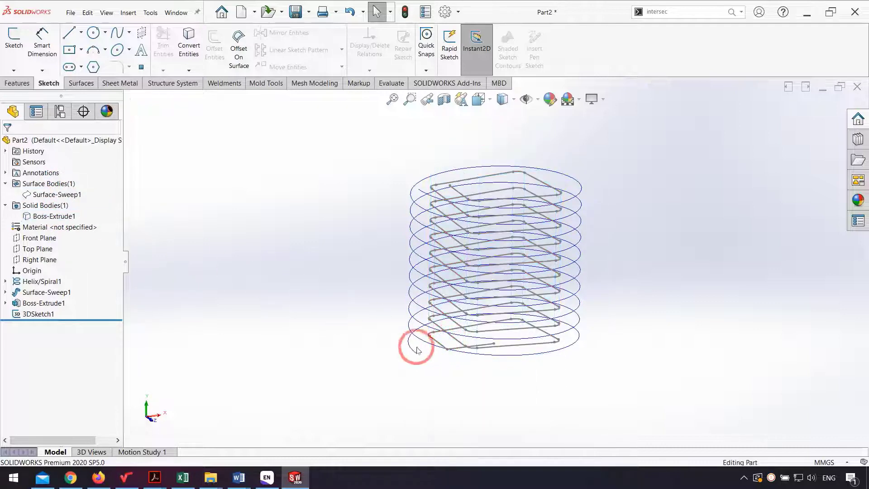
left_click(41, 281)
left_click(43, 258)
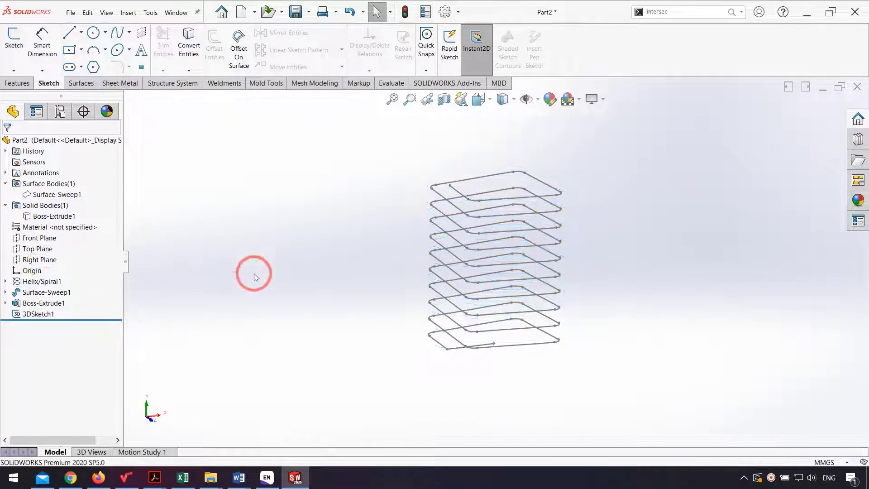
- Sweep a 5 mm diameter circular profile along the 3D intersection curve sketch to form a solid spring
mouse_move(573, 315)
middle_mouse_down()
mouse_move(550, 229)
mouse_move(557, 273)
mouse_move(477, 196)
mouse_move(419, 242)
mouse_move(436, 254)
mouse_move(448, 287)
mouse_move(374, 222)
mouse_move(388, 254)
mouse_move(294, 210)
middle_mouse_up()
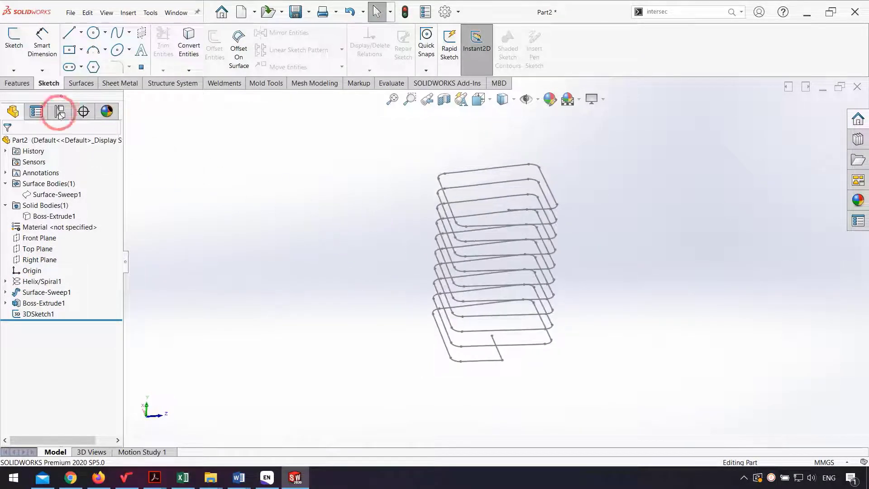
left_click(21, 84)
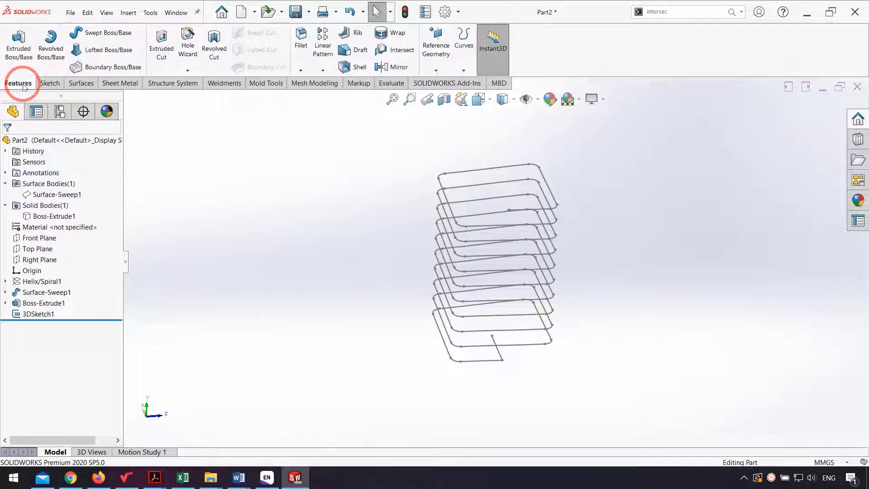
left_click(87, 38)
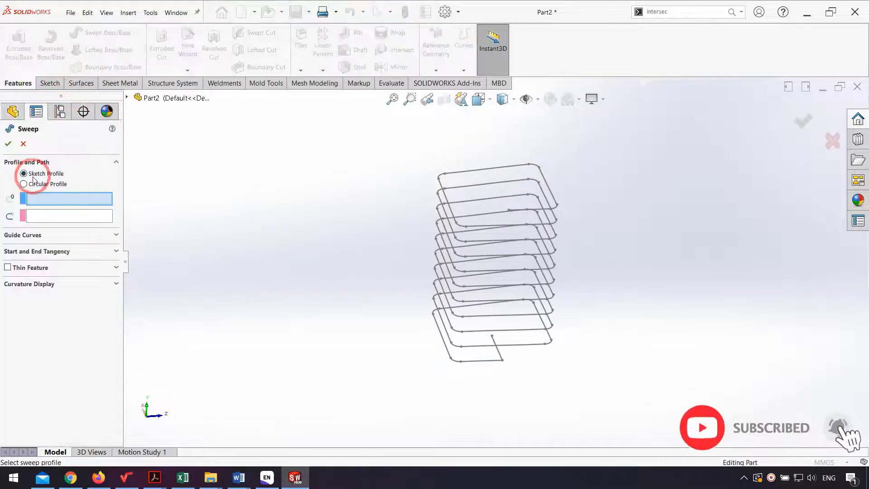
left_click(35, 186)
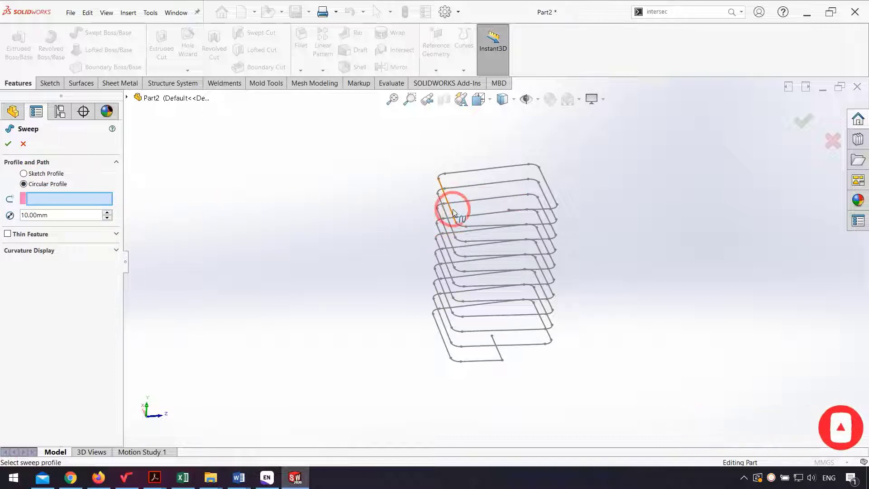
middle_click_drag(529, 210, 509, 229)
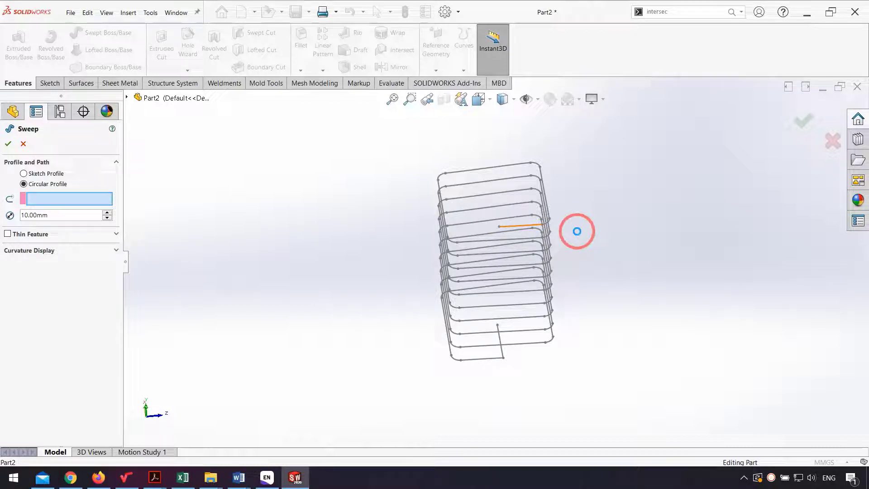
left_click(576, 231)
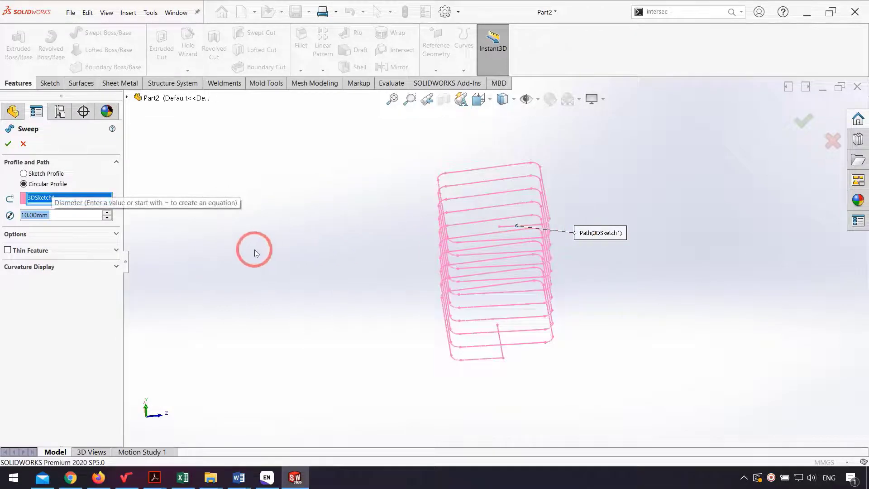
type("5")
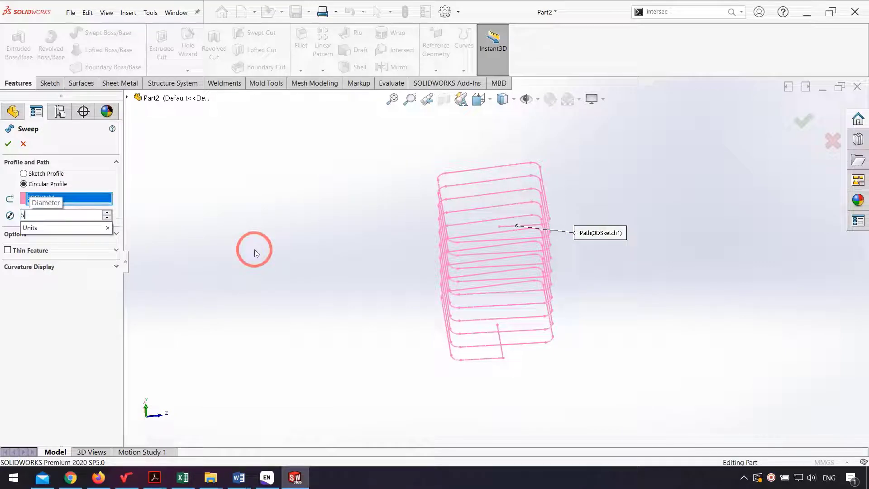
key("Return")
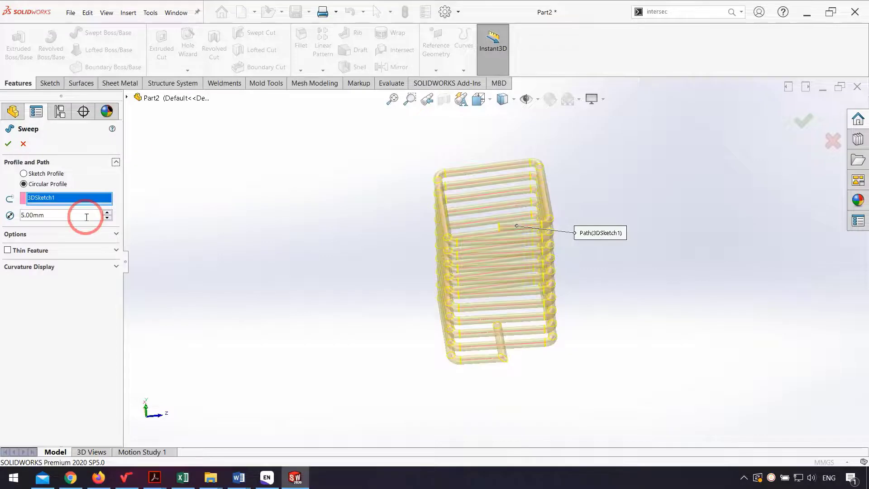
middle_click_drag(459, 226, 621, 181)
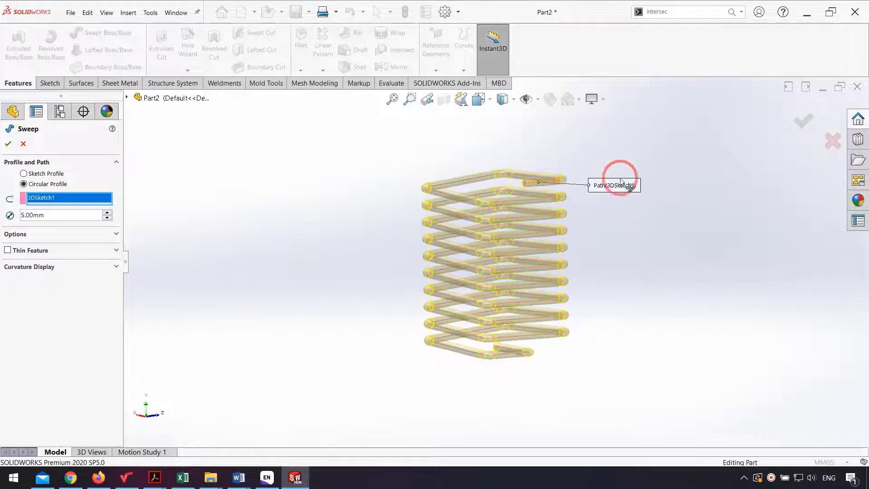
left_click(808, 130)
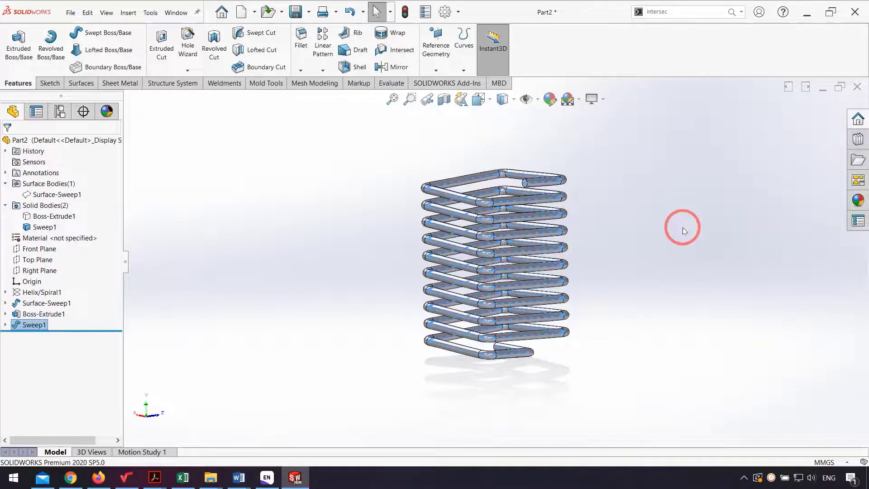
middle_click_drag(592, 211, 550, 184)
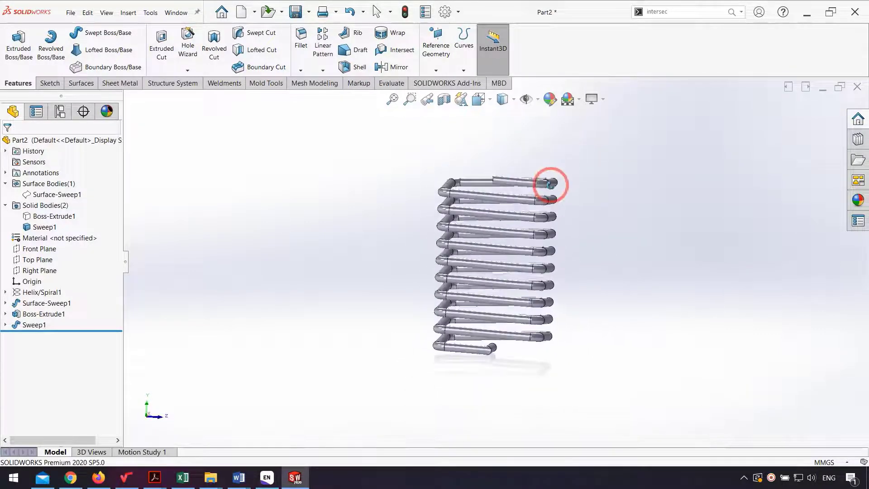
- Delete the circular-profile sweep feature while keeping its 3D path sketch
left_click(31, 324)
key("Delete")
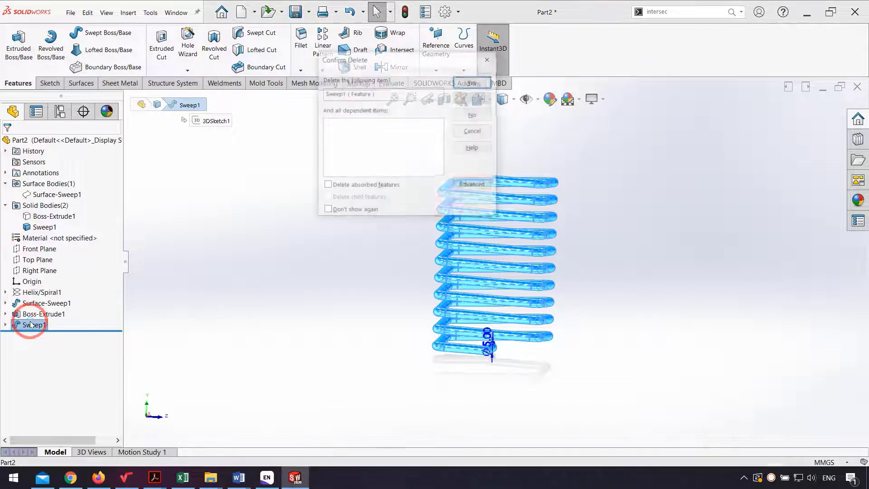
key("Return")
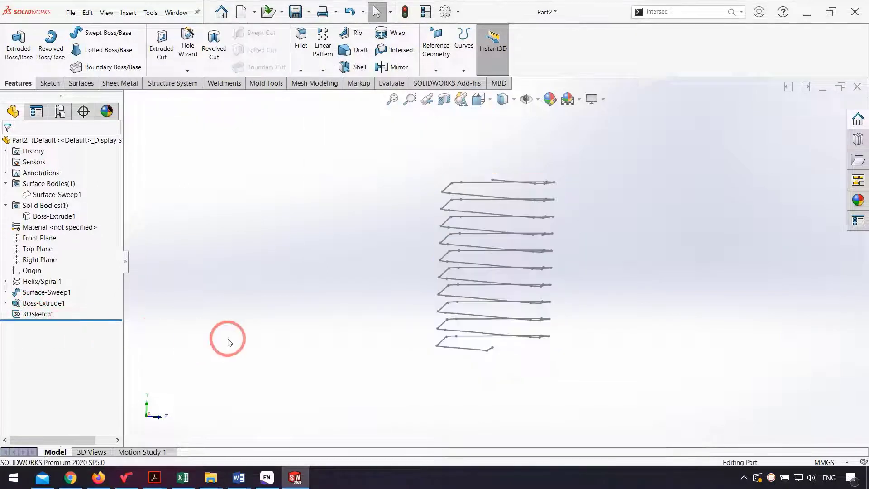
- Create a reference plane perpendicular to the uppermost segment of the 3D curve, coincident with its free endpoint
middle_click_drag(433, 342, 402, 333)
left_click(435, 70)
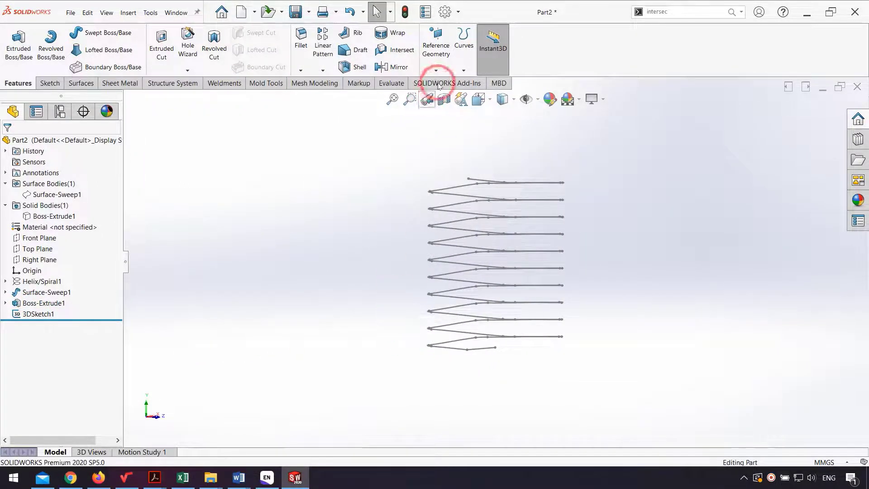
left_click(446, 88)
mouse_move(468, 213)
middle_mouse_down()
mouse_move(481, 235)
mouse_move(492, 197)
middle_mouse_up()
left_click(494, 197)
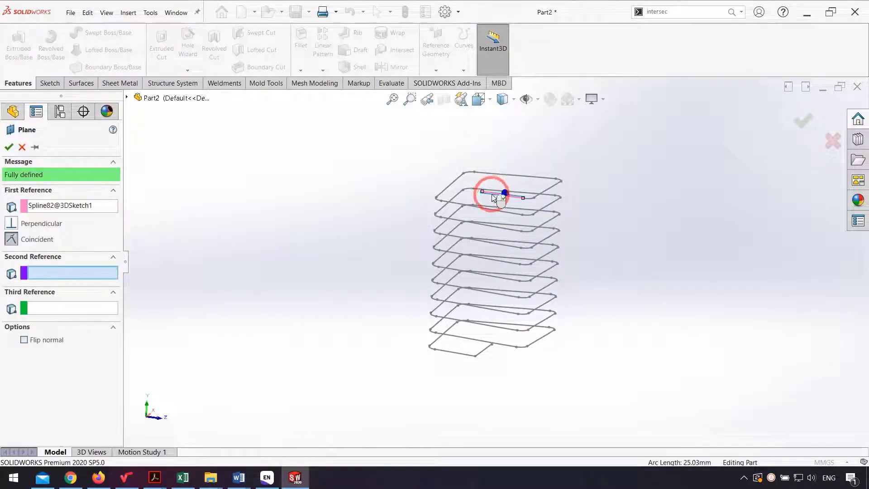
left_click(481, 193)
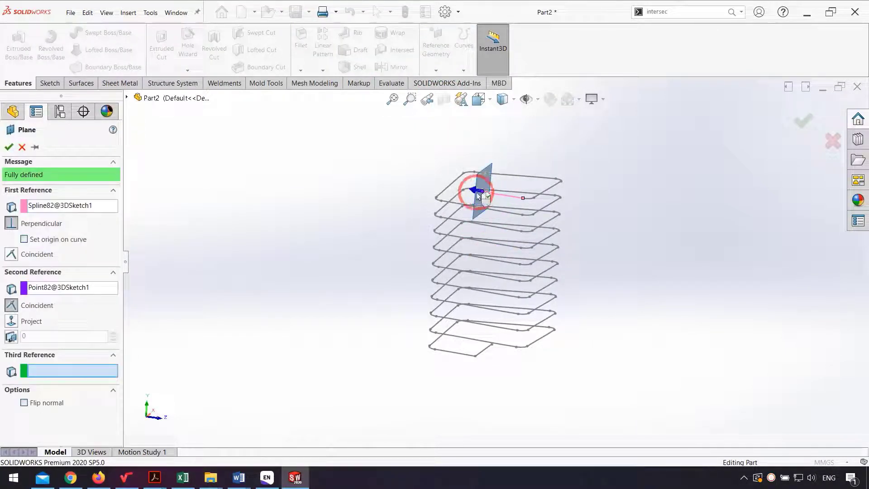
left_click(8, 147)
- Sketch a center rectangle about 4.8 by 5 mm on the new plane, centered on the curve's endpoint
middle_click_drag(229, 291, 567, 224)
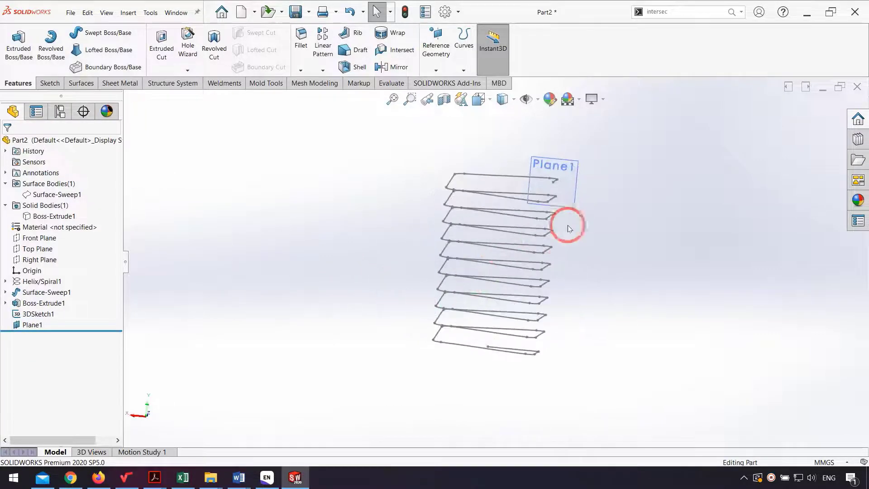
left_click(572, 168)
left_click(612, 140)
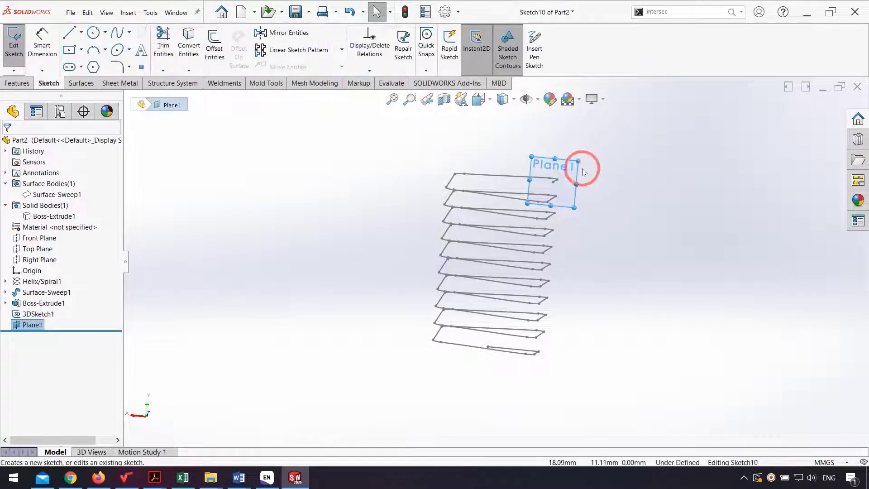
scroll(571, 189, "down", 4)
left_click(69, 50)
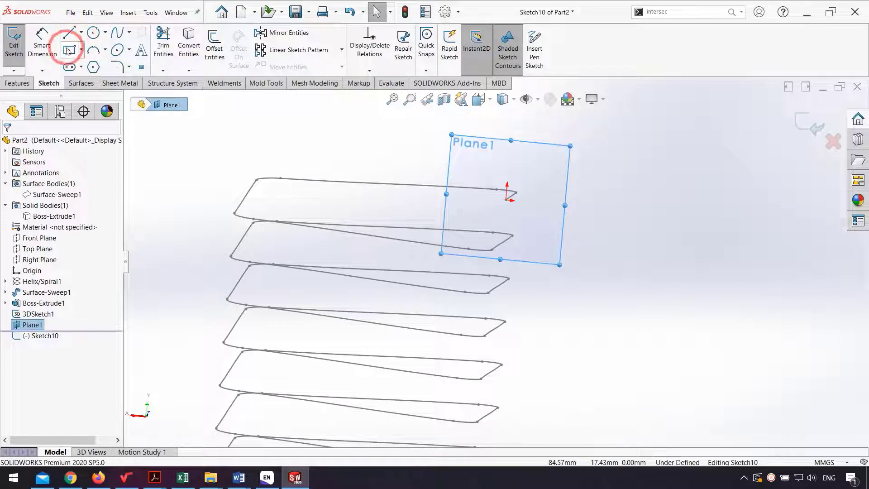
left_click(506, 199)
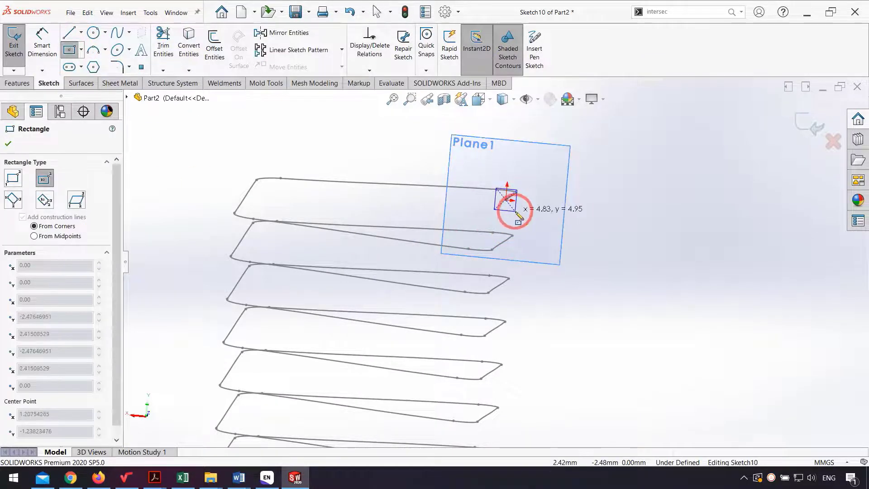
left_click(515, 211)
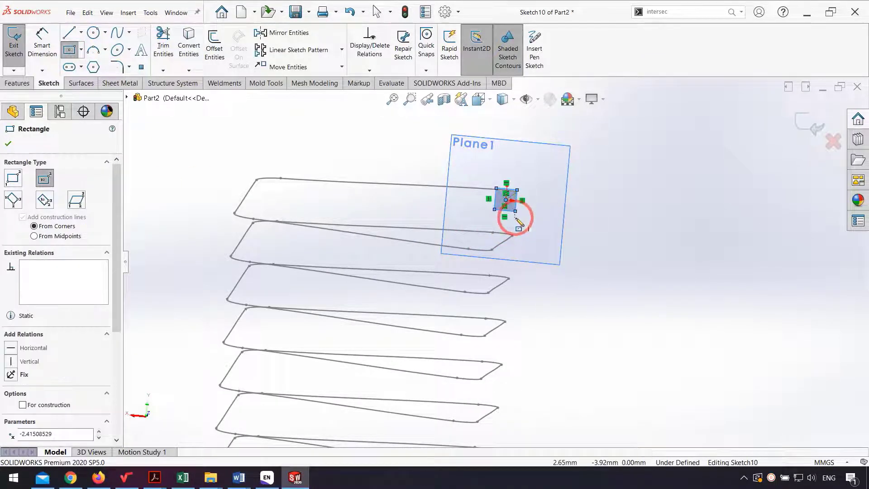
left_click(805, 127)
- Make two adjacent sides of the rectangle equal to form a square, and finish the profile sketch
scroll(509, 194, "down", 2)
left_click(505, 193)
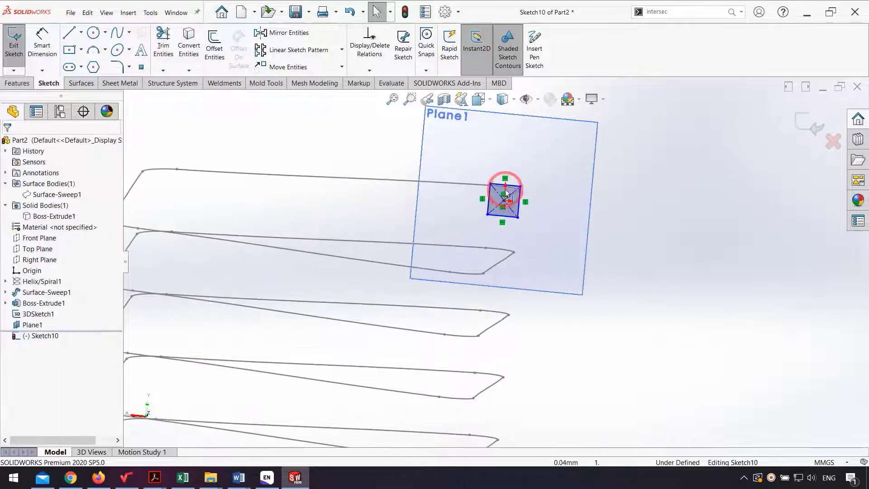
left_click(518, 199)
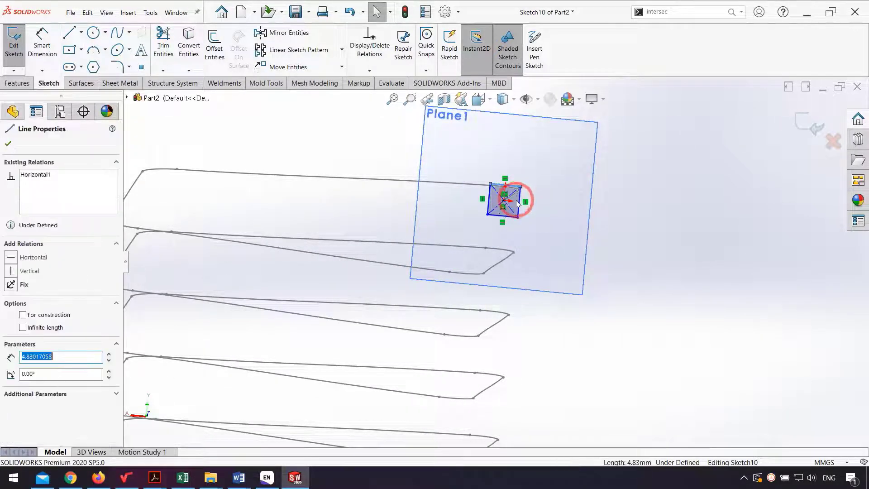
left_click(519, 203, "ctrl")
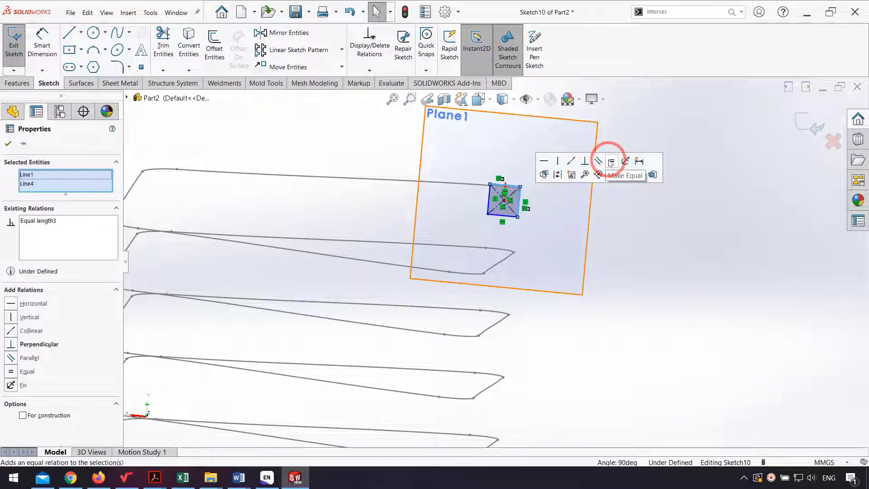
left_click(705, 225)
left_click(795, 129)
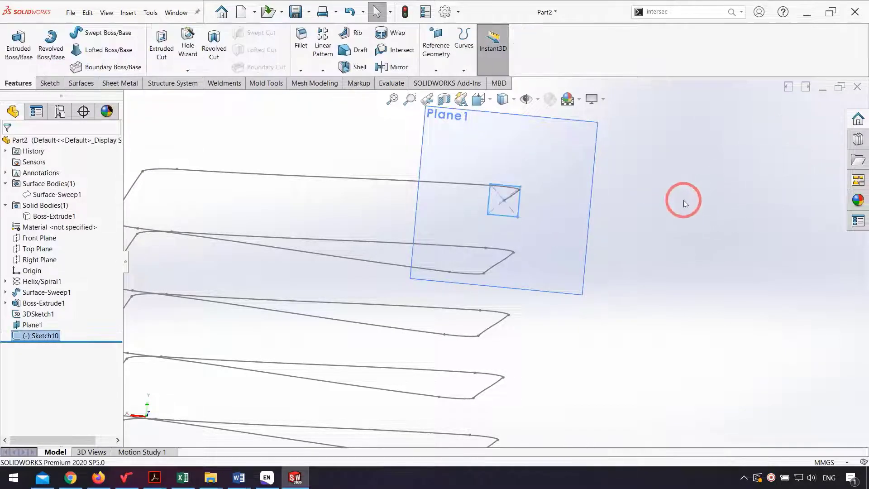
- Sweep the square profile sketch along the 3D intersection curve as a solid spring
middle_click_drag(645, 209, 593, 236)
scroll(593, 236, "up", 5)
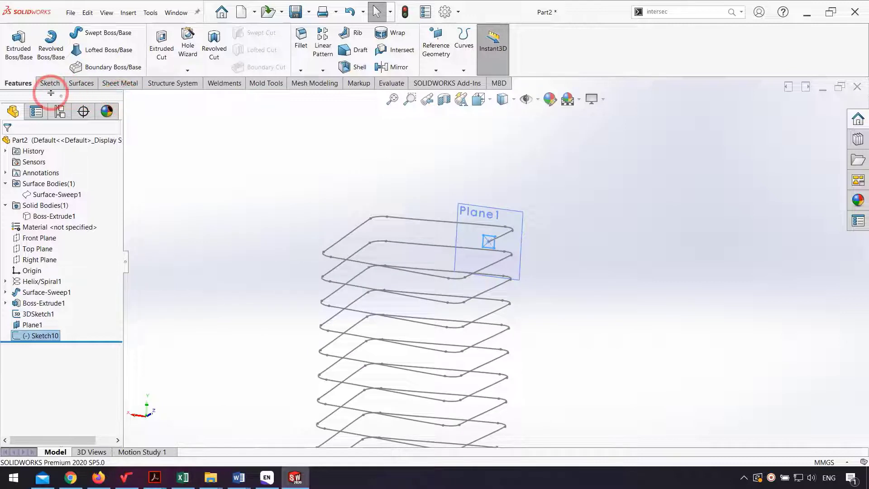
left_click(76, 32)
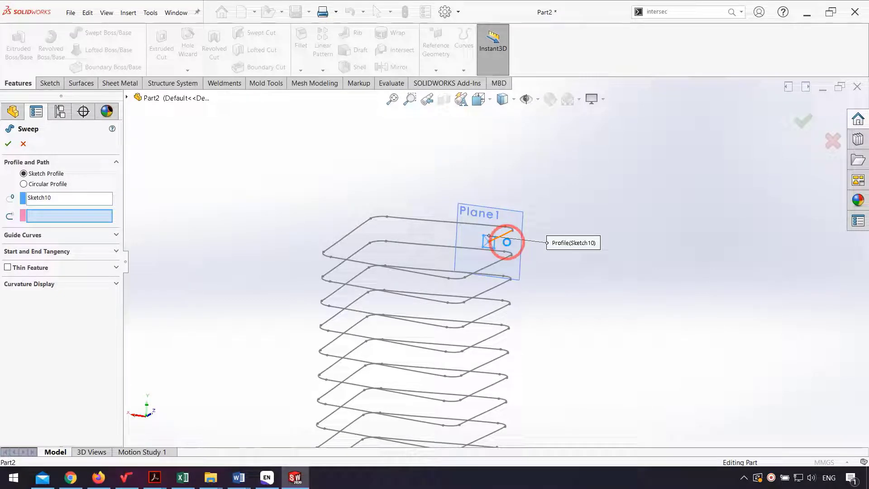
left_click(507, 244)
scroll(515, 254, "up", 3)
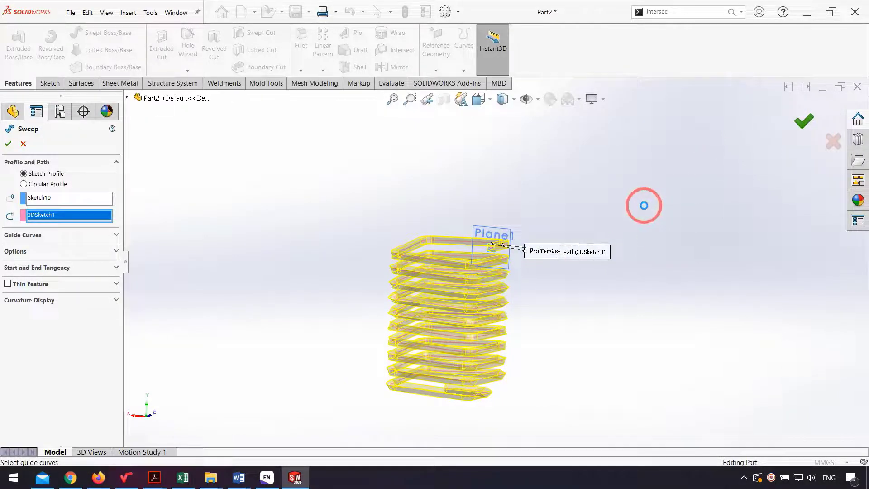
left_click(645, 205)
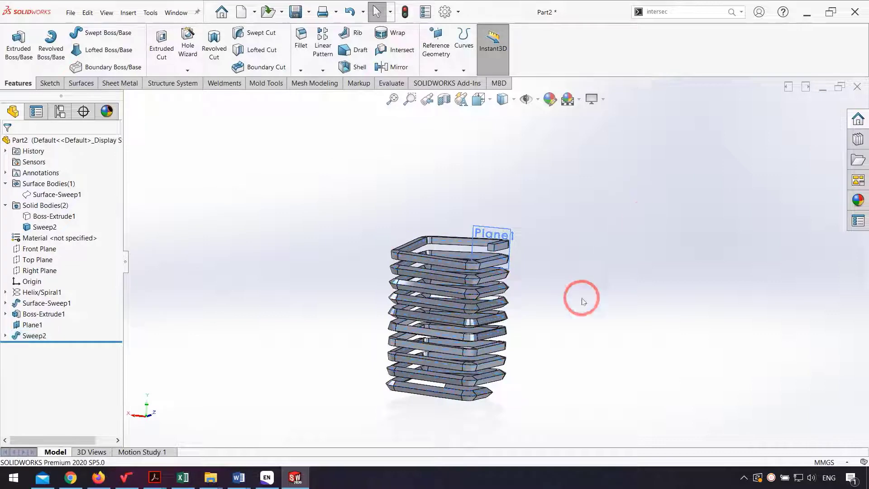
middle_click_drag(516, 340, 451, 369)
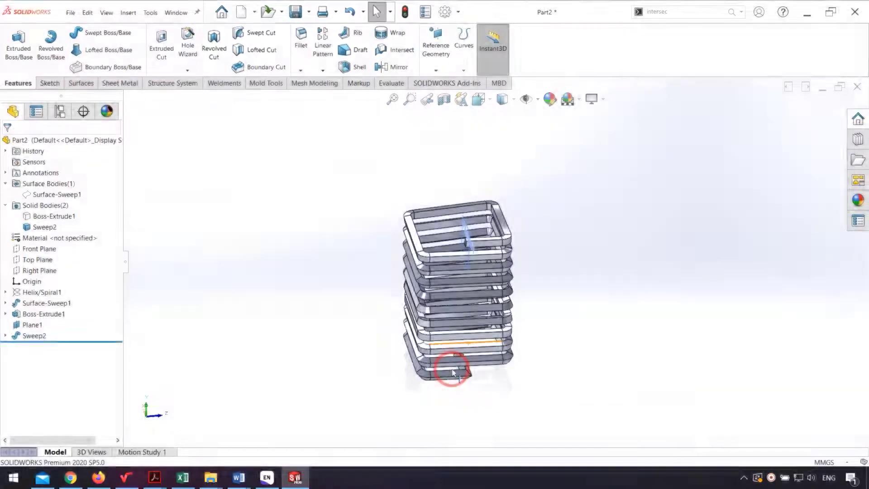